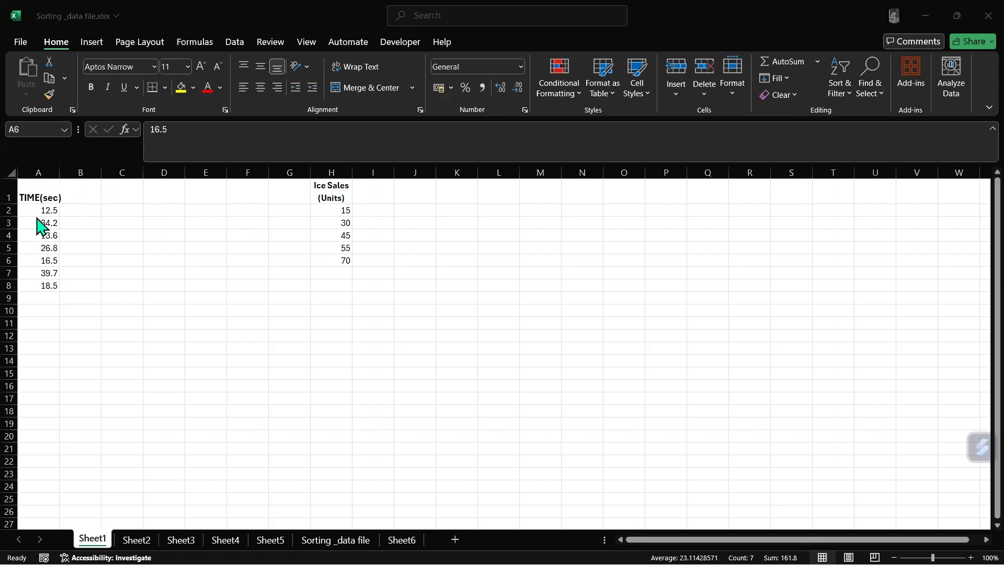
Sort the TIME(sec) values in column A of Sheet1 from smallest to largest
click(46, 256)
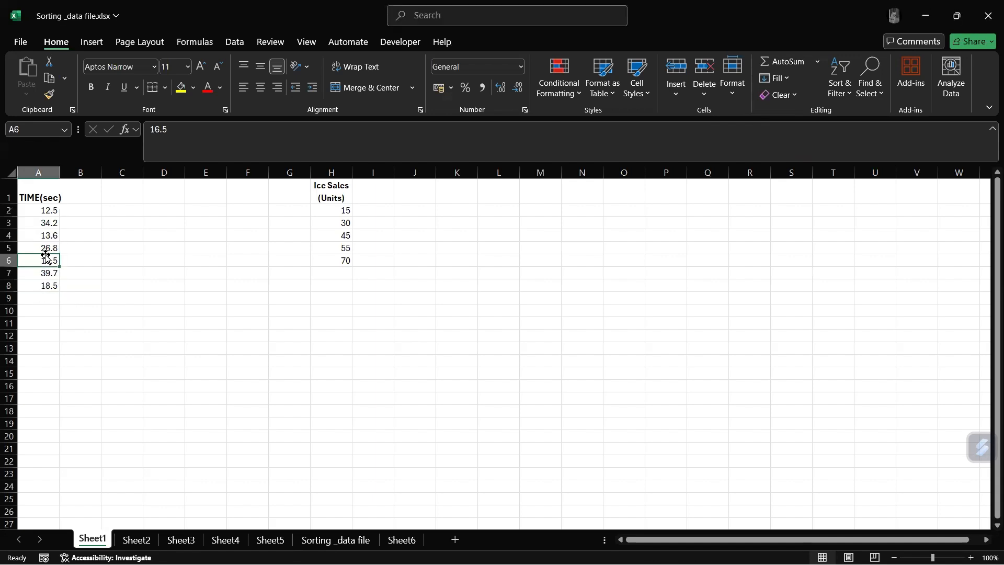
click(48, 225)
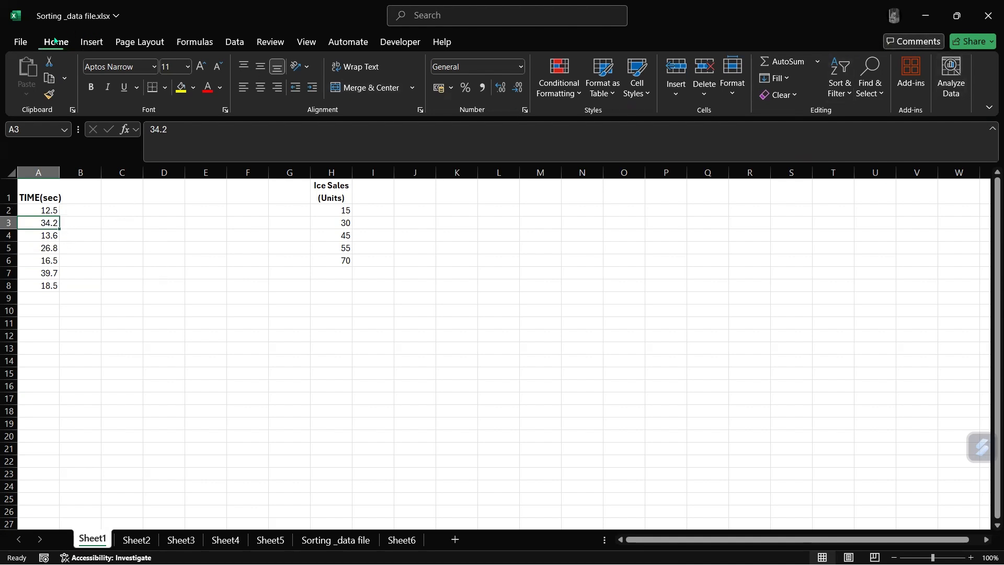
click(832, 87)
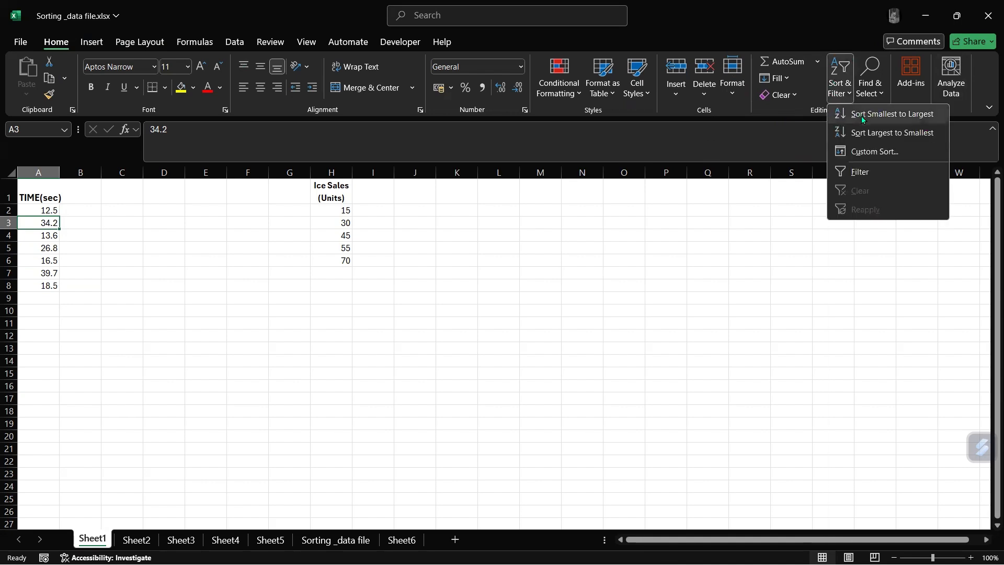
click(861, 115)
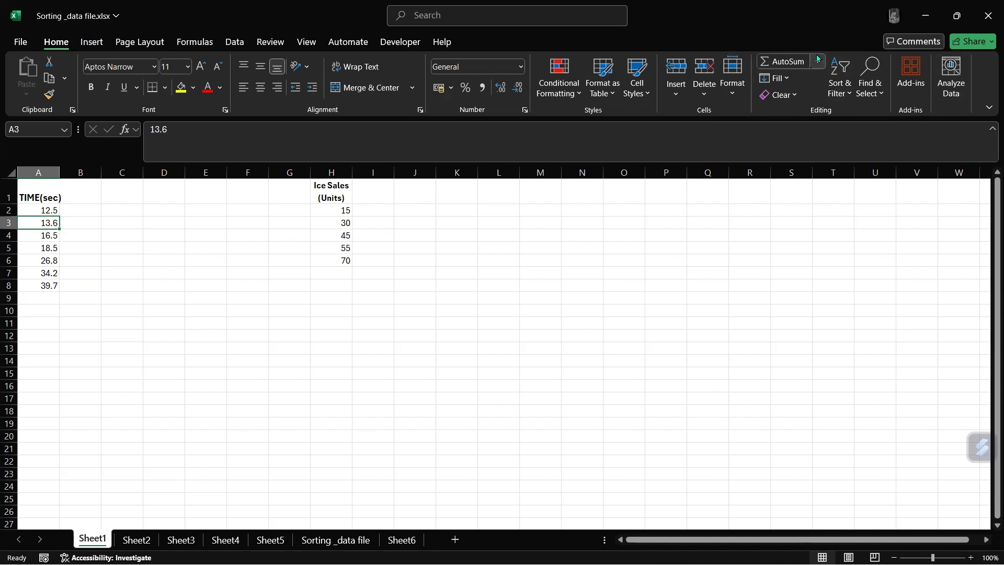
Sort the TIME(sec) column on Sheet1 from largest to smallest
click(836, 84)
click(866, 132)
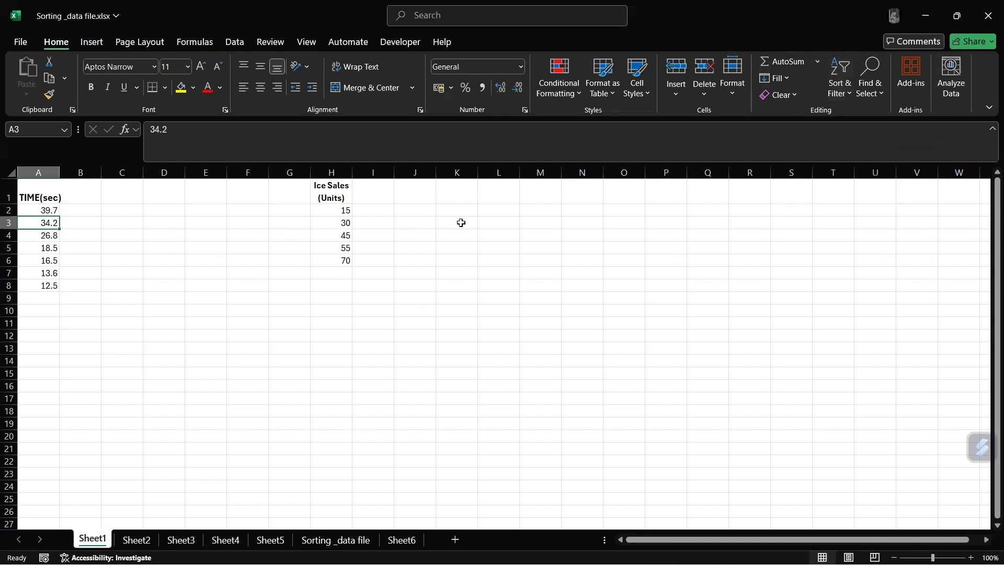
click(839, 87)
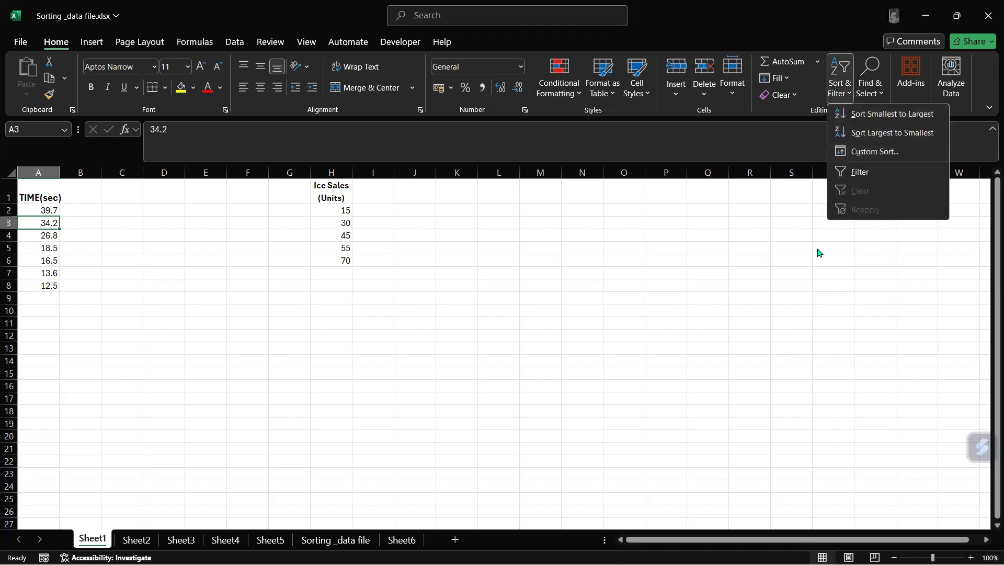
click(218, 321)
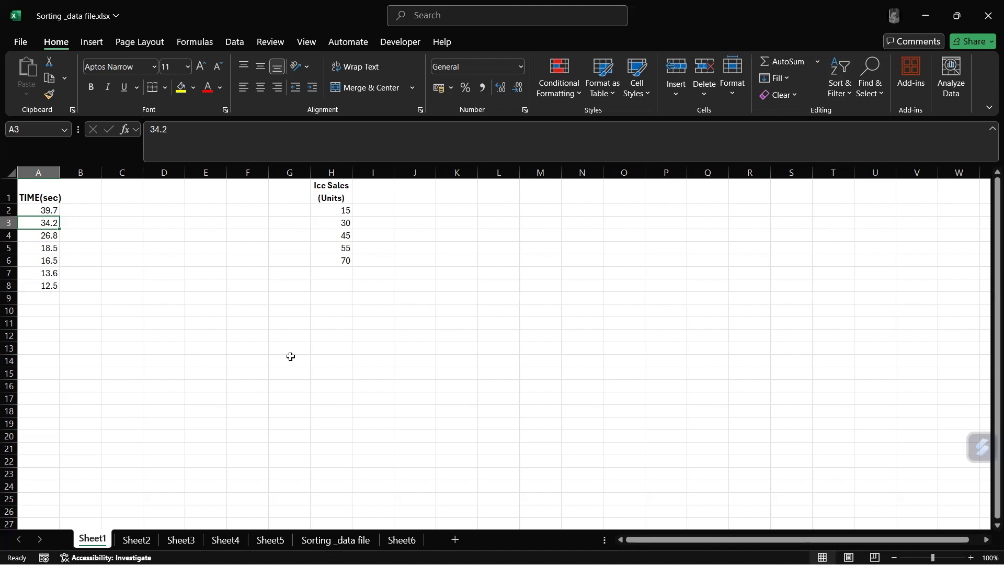
Sort the Ice Sales (Units) values in column H from largest to smallest
click(340, 209)
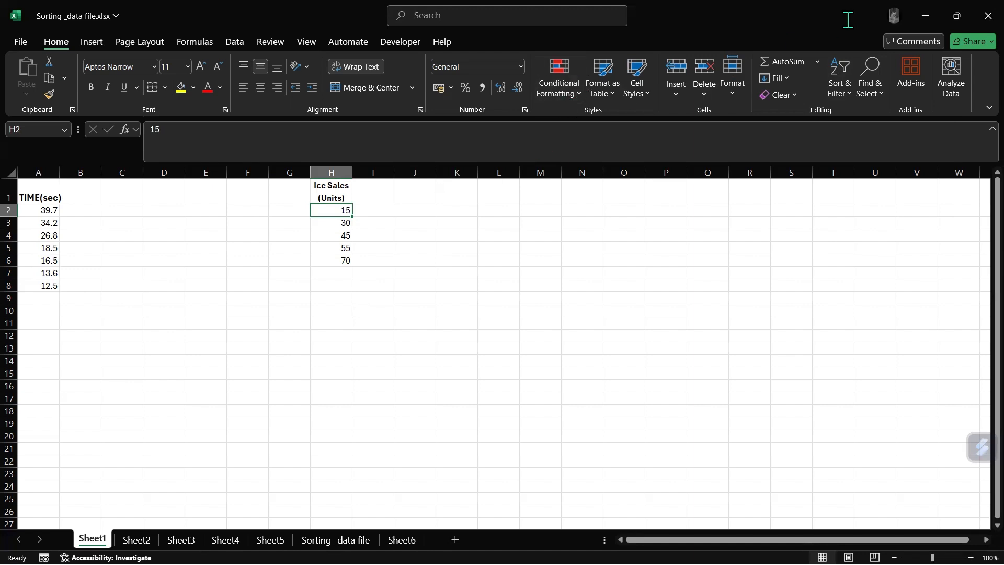
click(840, 76)
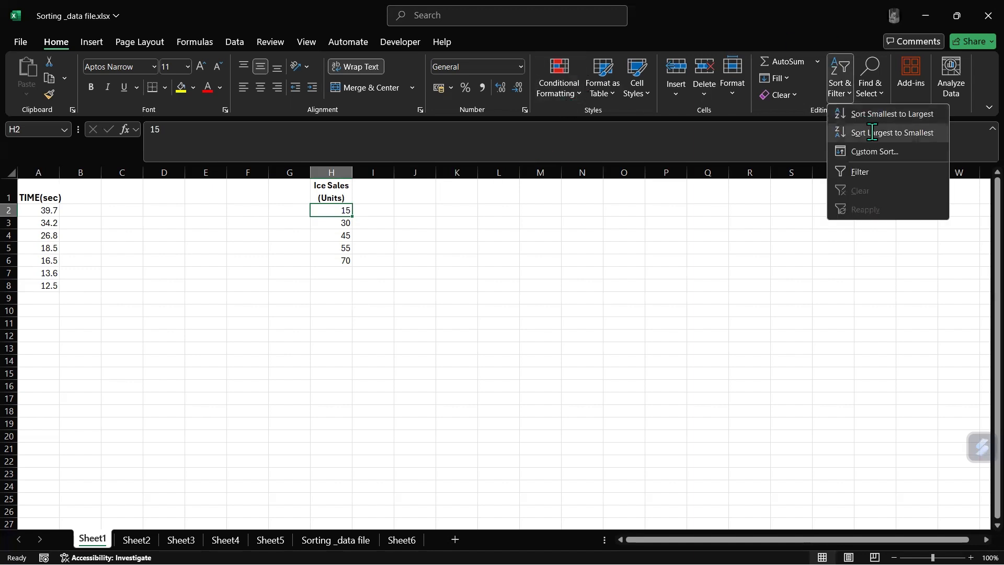
click(879, 132)
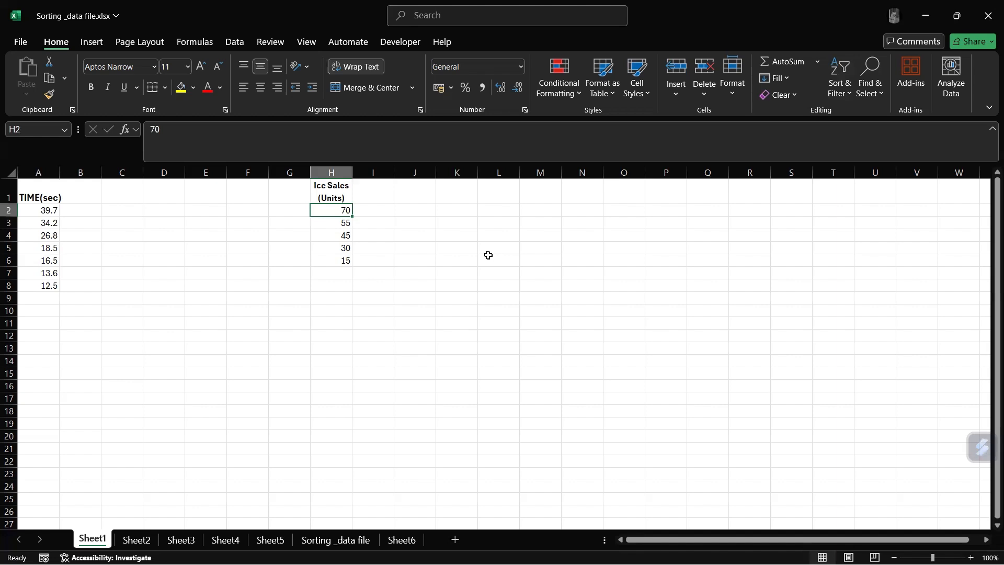
Switch to Sheet3, which holds the list of dates in column D
key(alt+Tab)
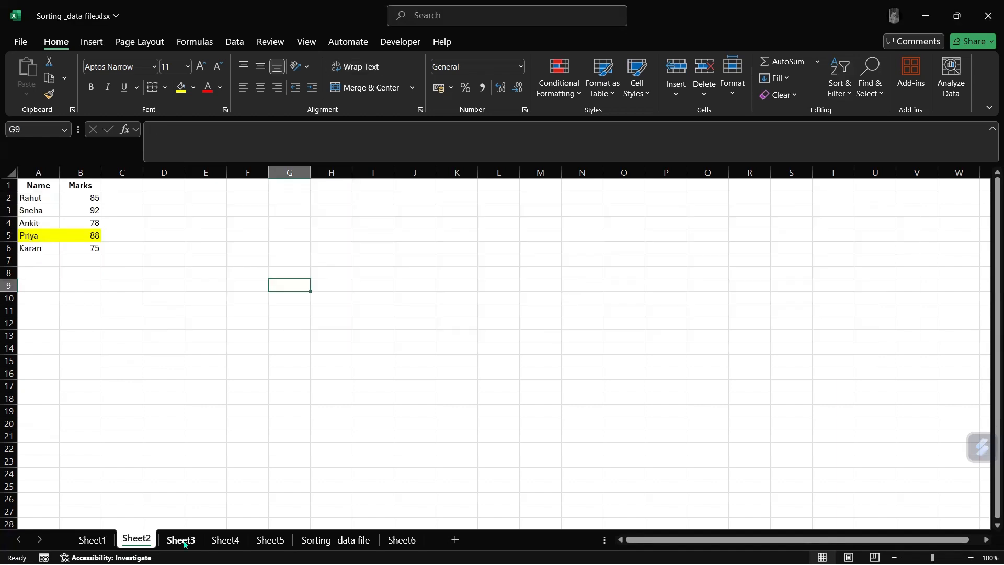
click(184, 543)
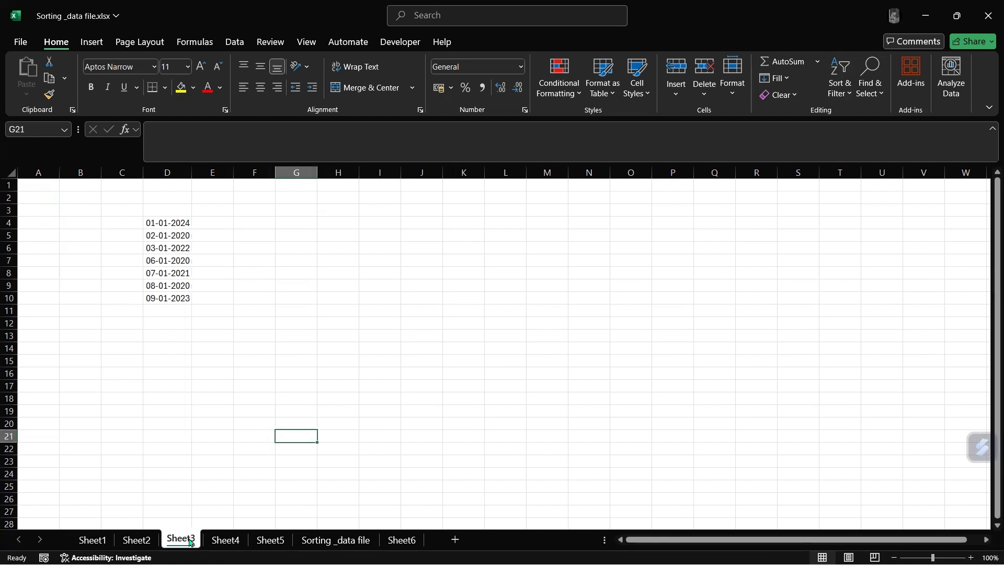
click(256, 283)
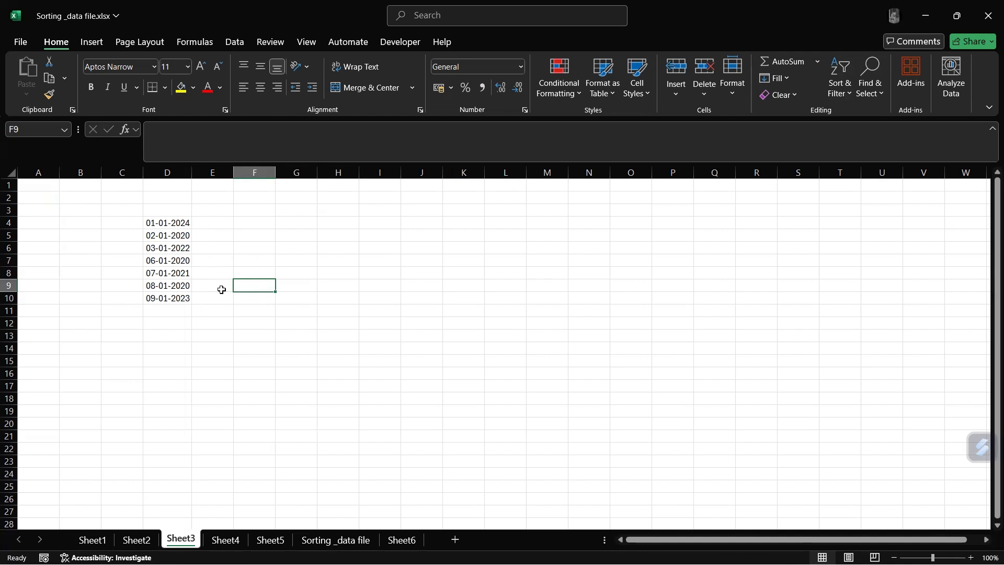
Sort the dates in column D of Sheet3 from oldest to newest
click(181, 236)
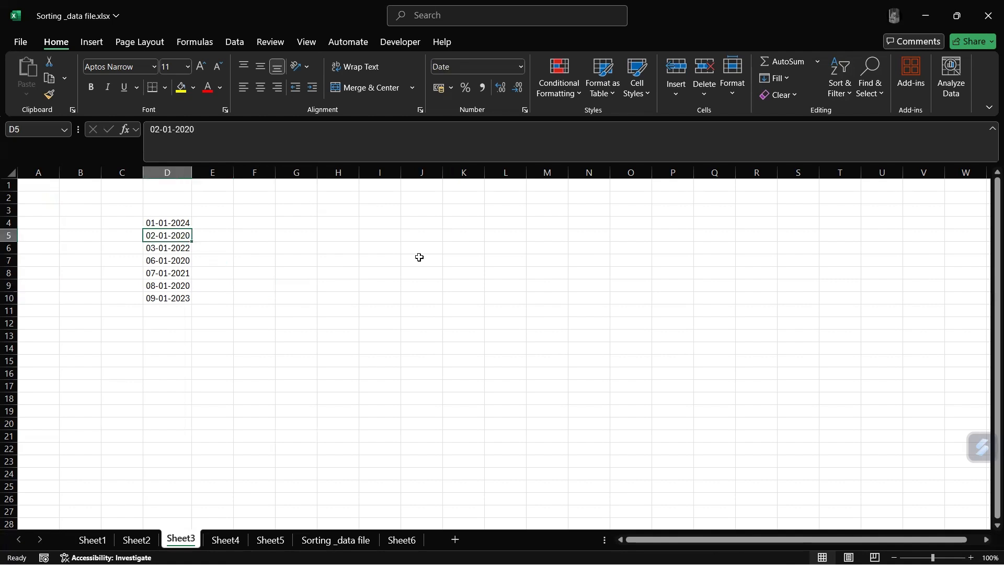
click(836, 79)
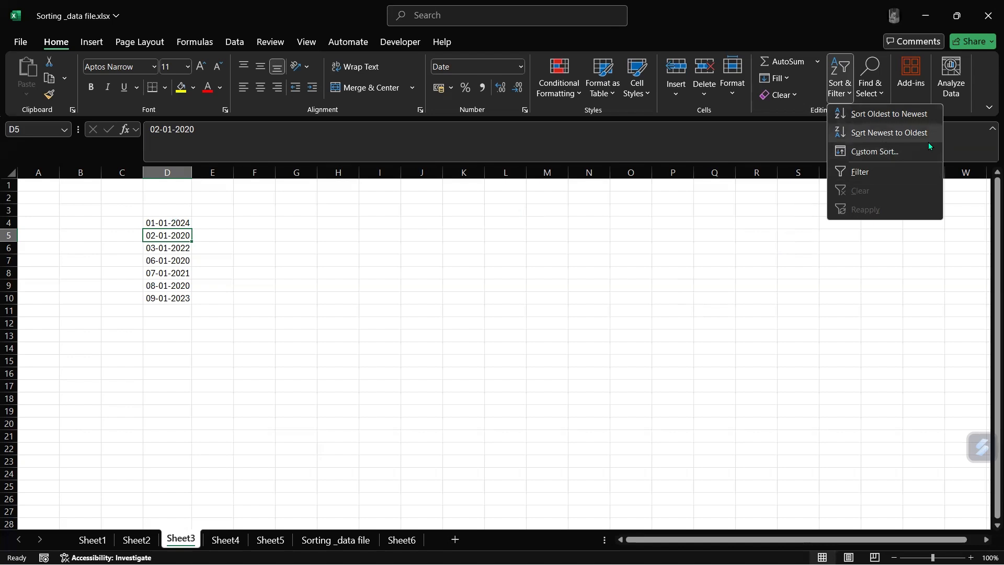
click(896, 118)
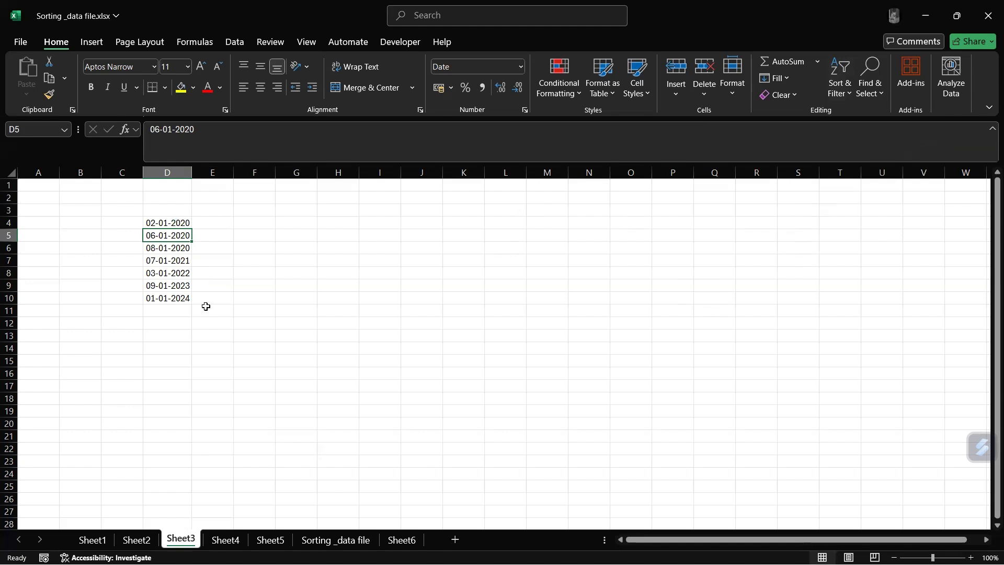
Sort the column D dates on Sheet3 from newest to oldest
click(836, 90)
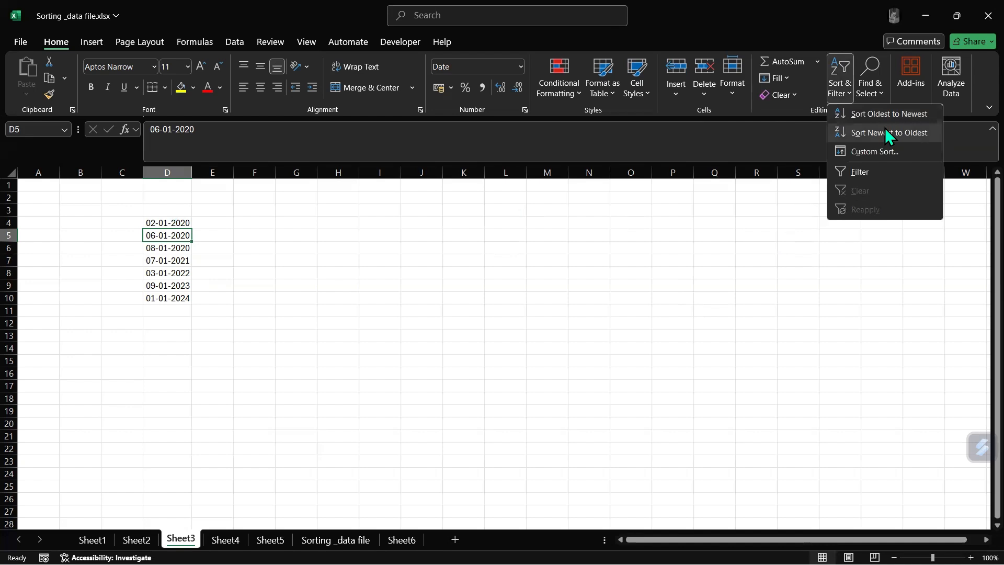
click(888, 132)
click(201, 222)
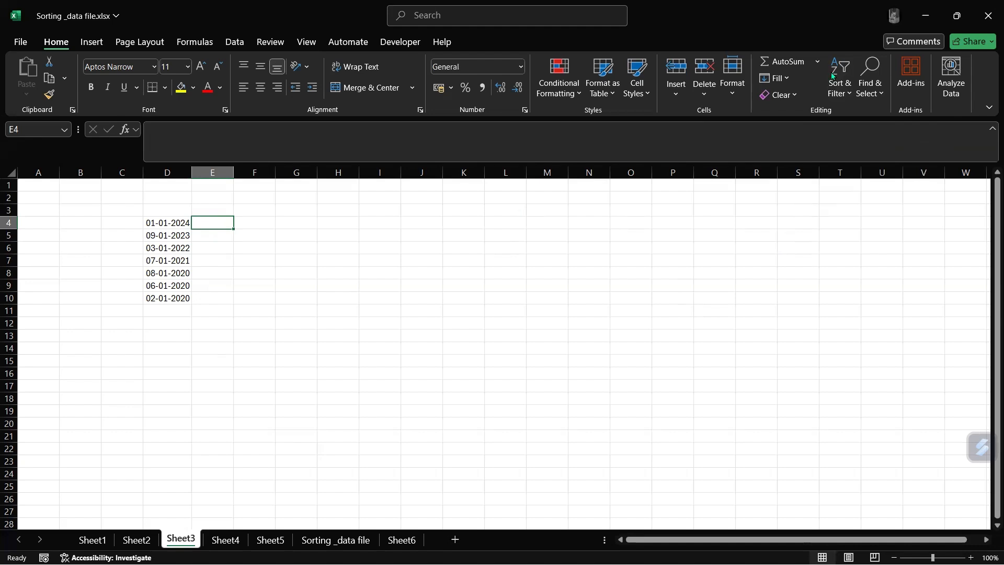
click(239, 274)
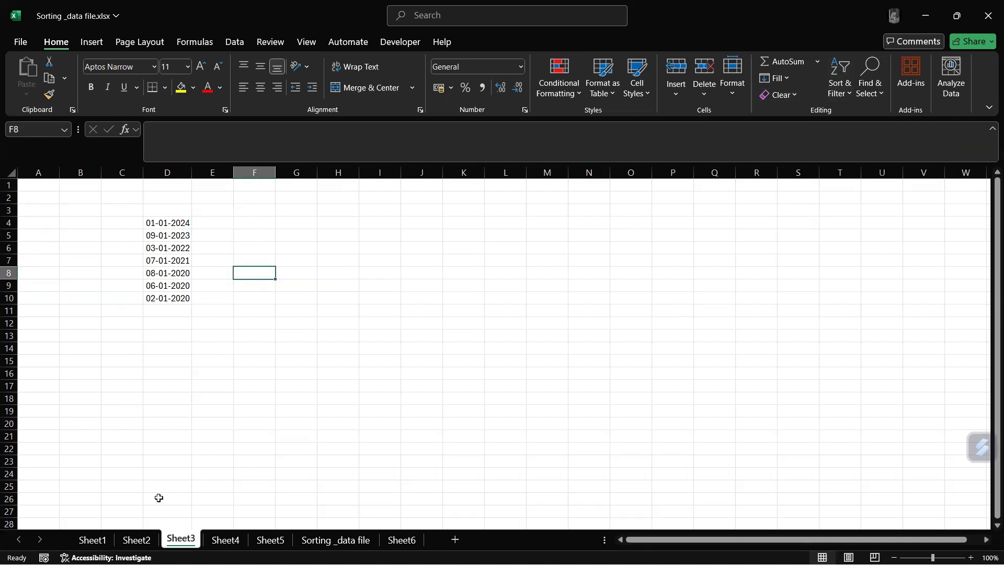
Compare the Name and Marks table on Sheet2 with the single-column lists on Sheet1 and Sheet3, returning to Sheet2
click(132, 540)
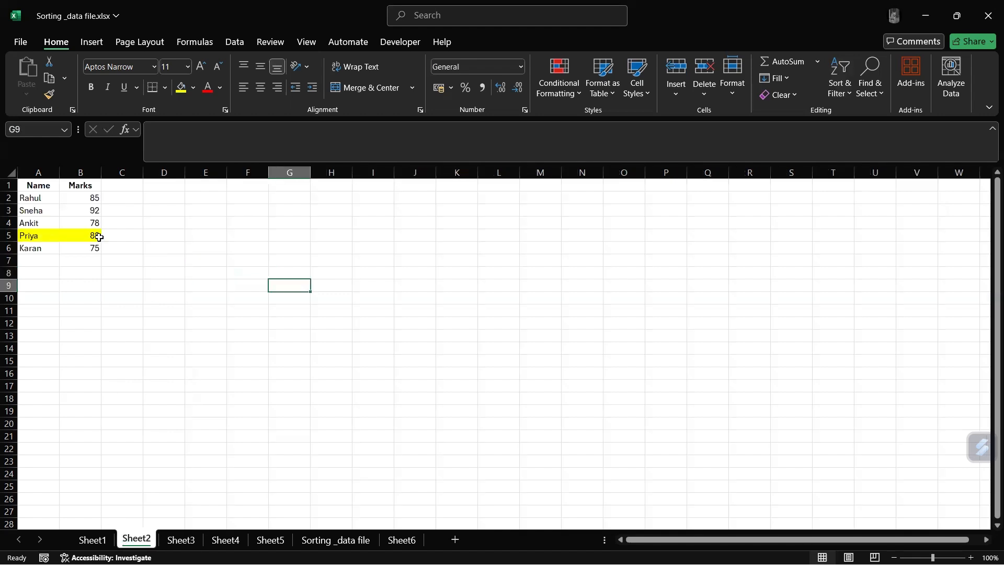
click(140, 288)
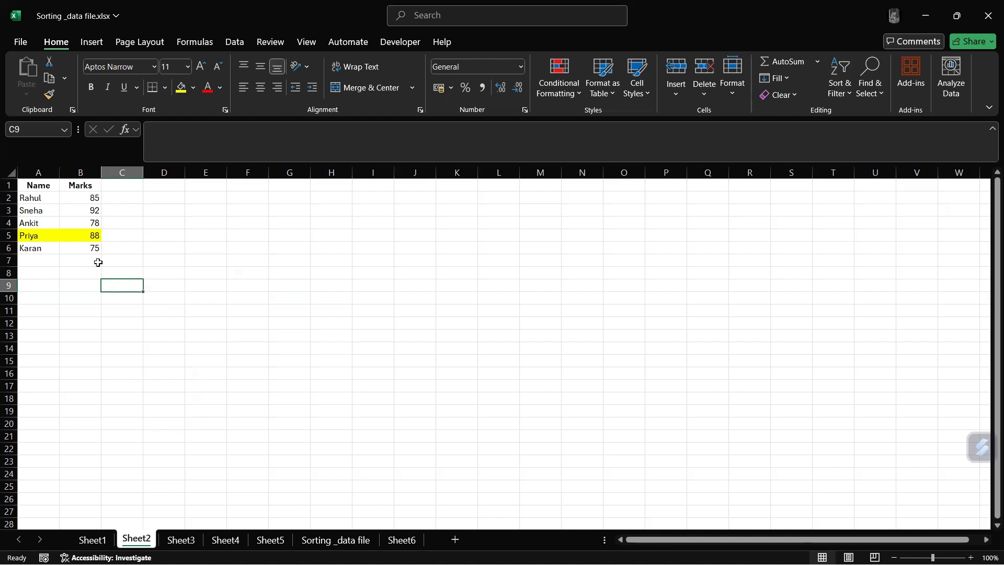
click(86, 222)
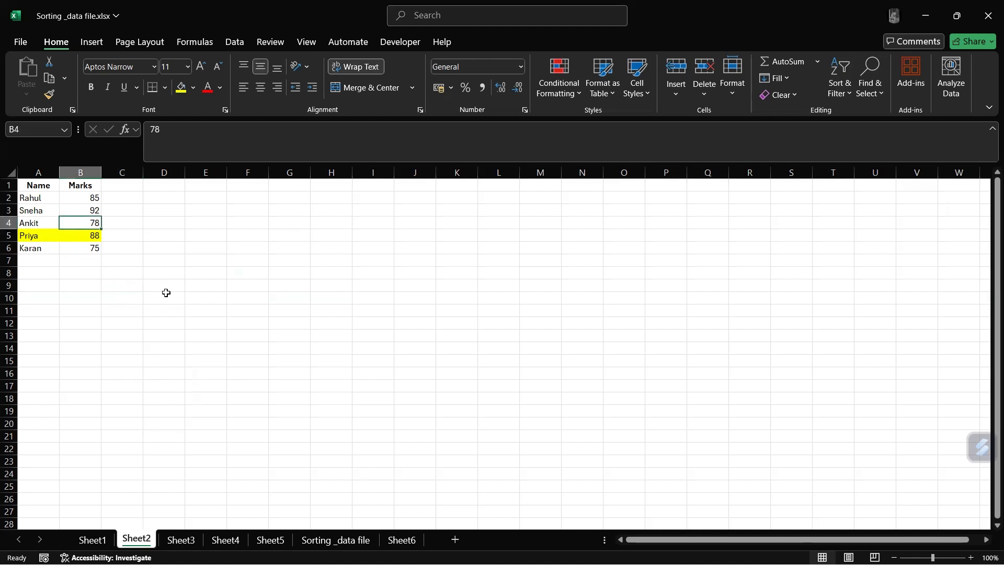
click(96, 540)
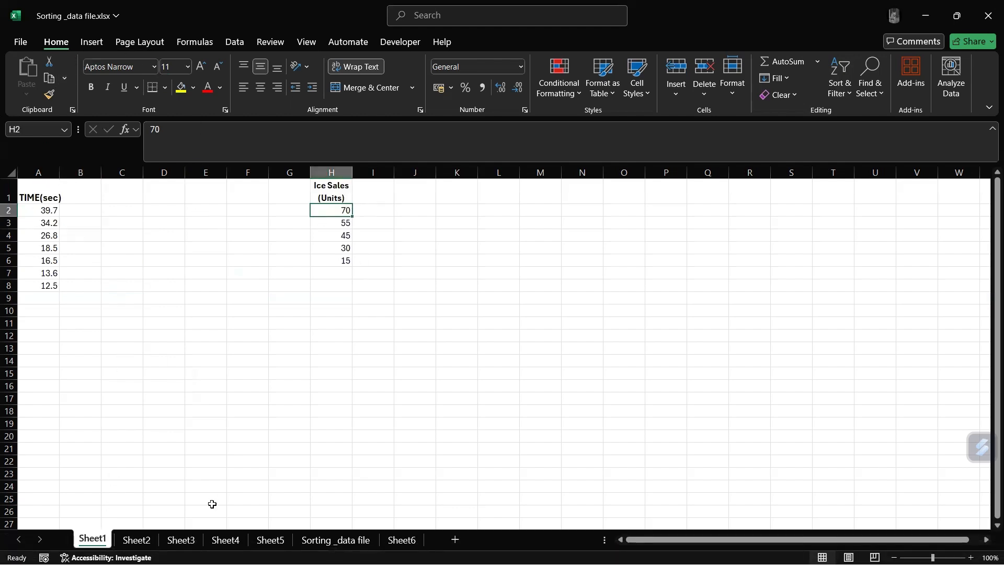
click(192, 544)
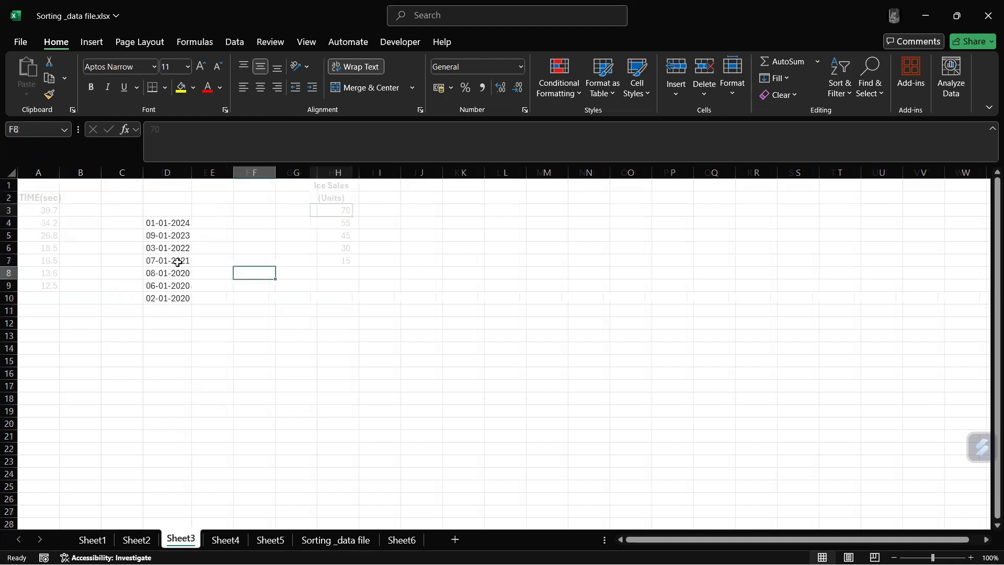
click(124, 540)
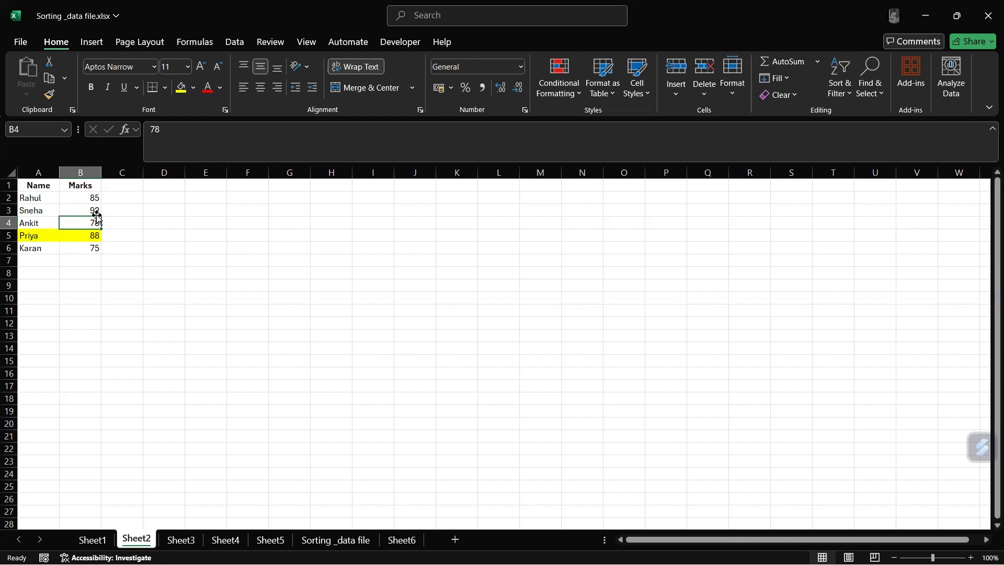
Sort the Name and Marks table on Sheet2 by Marks from smallest to largest
click(77, 236)
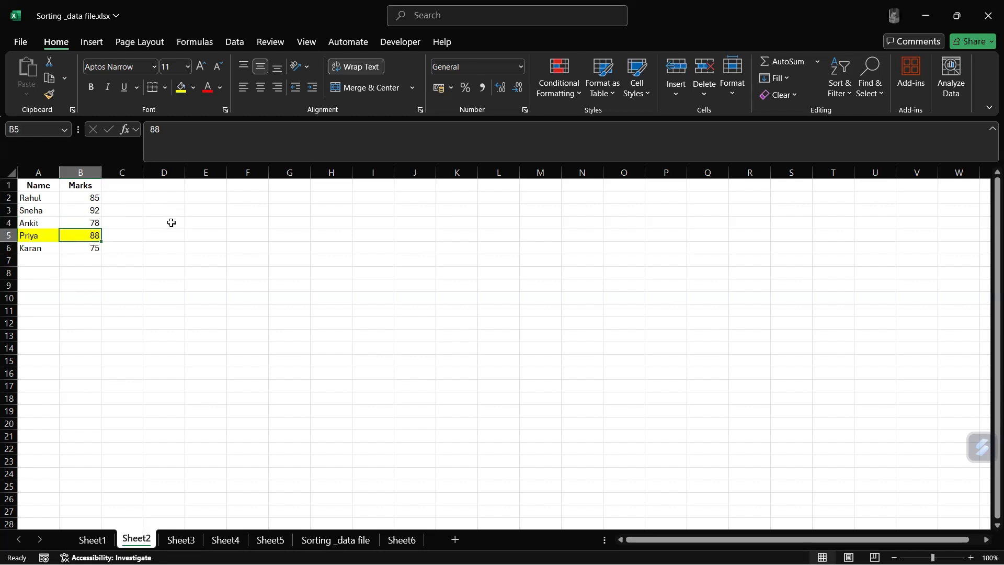
click(832, 93)
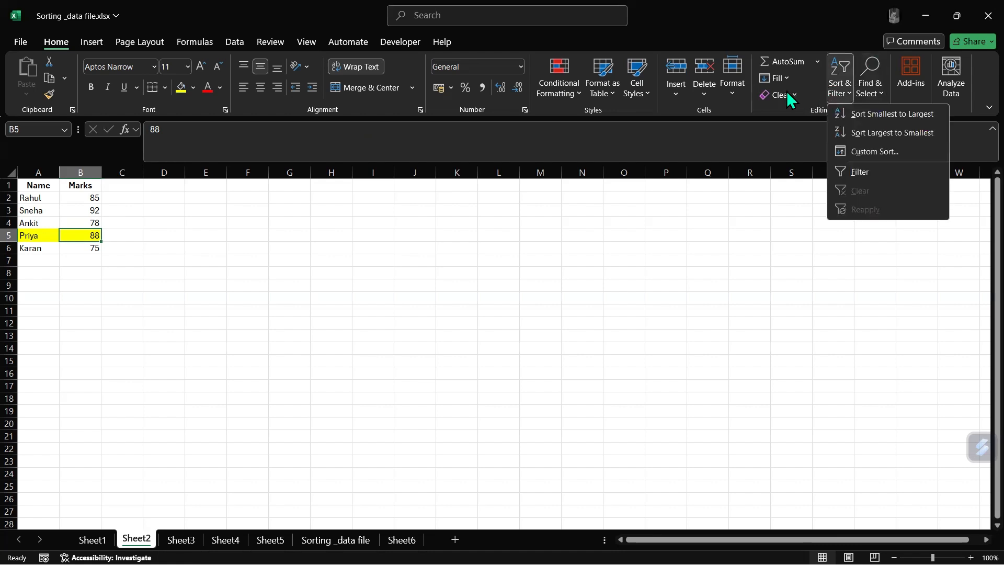
click(857, 120)
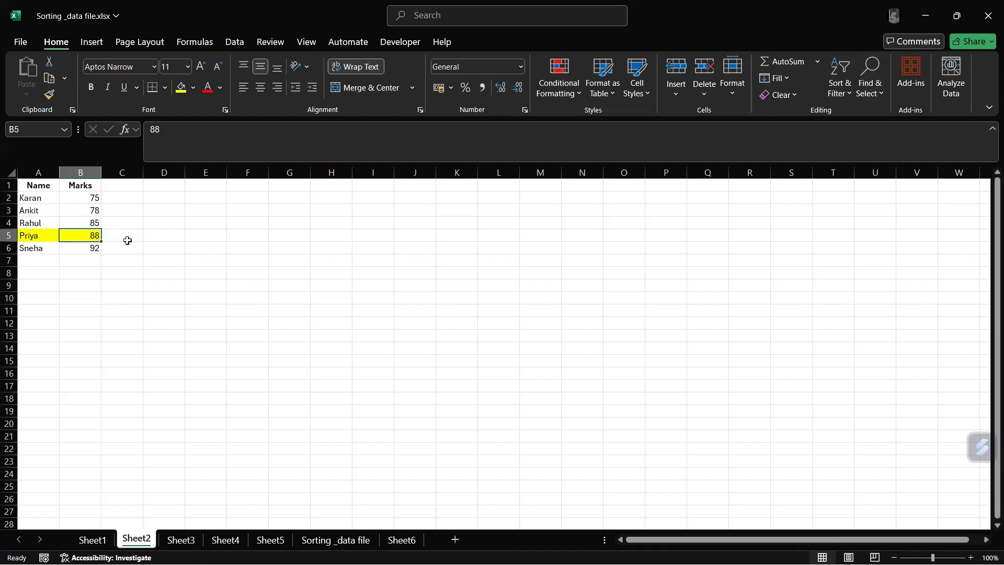
Sort the Sheet2 table by the Marks column from largest to smallest
click(832, 79)
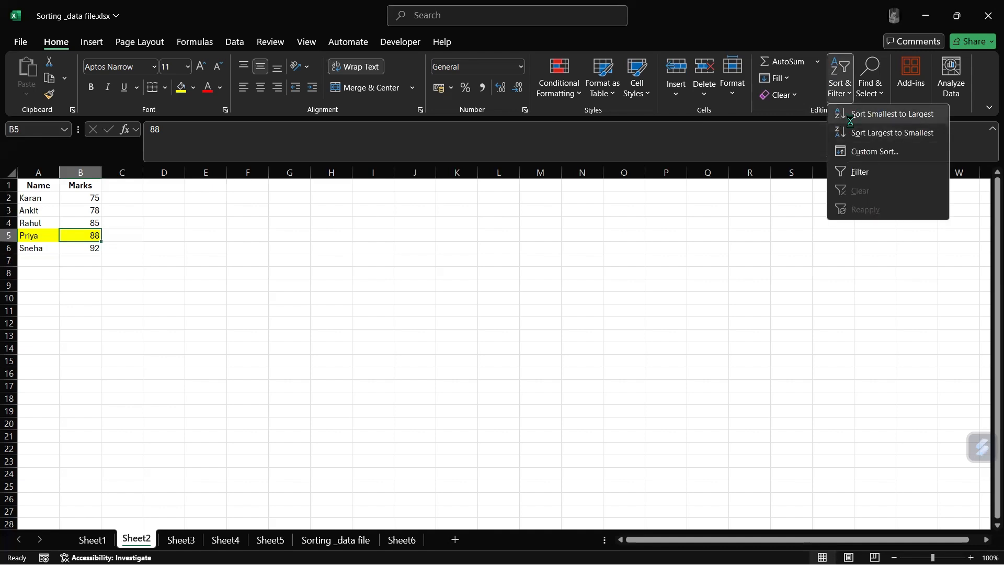
key(Escape)
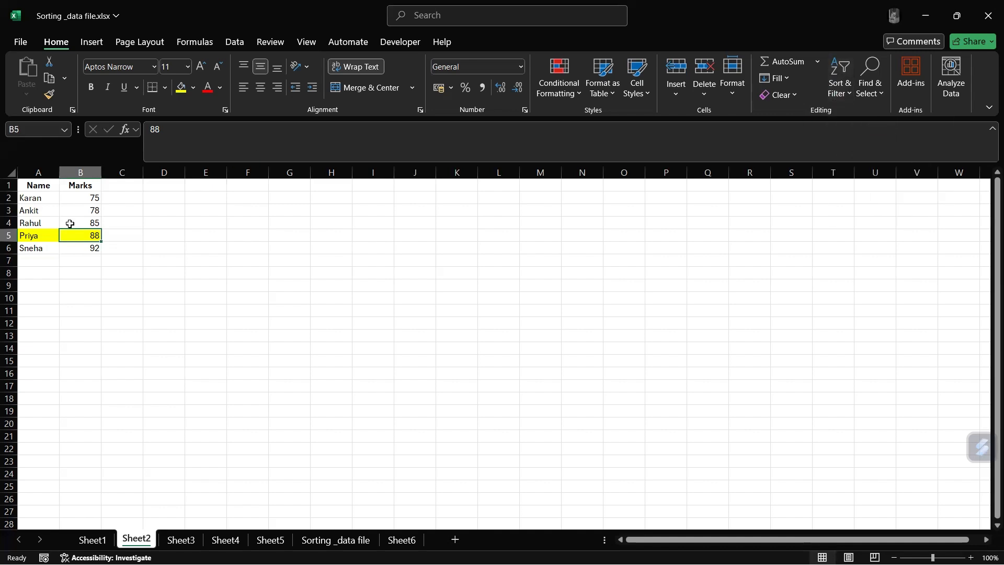
click(79, 221)
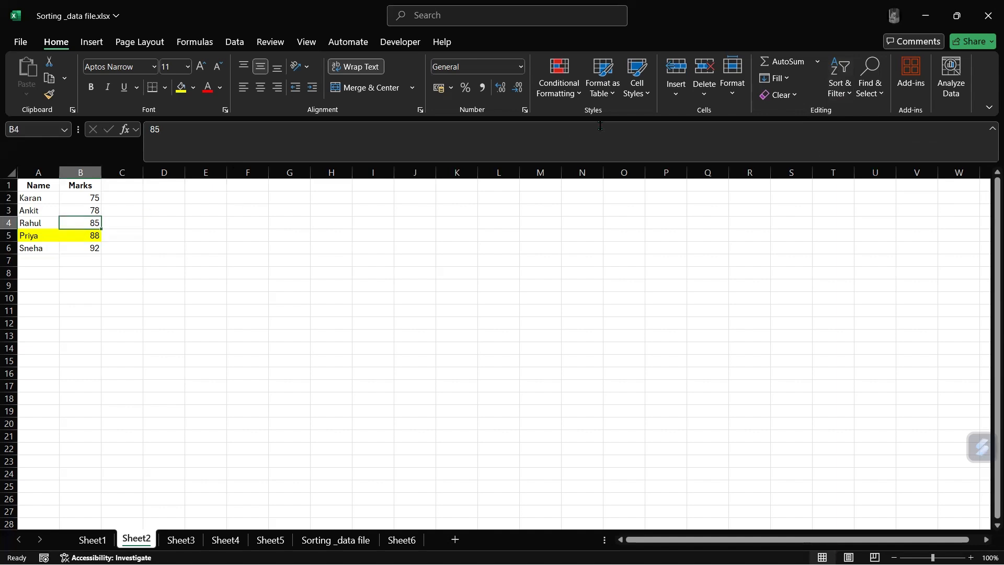
click(840, 76)
click(868, 132)
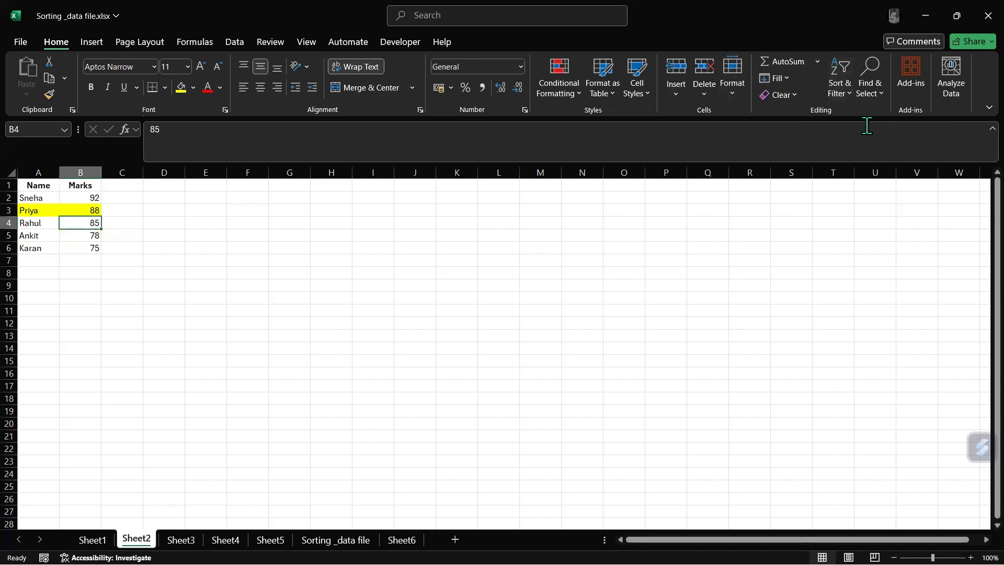
click(138, 213)
click(87, 235)
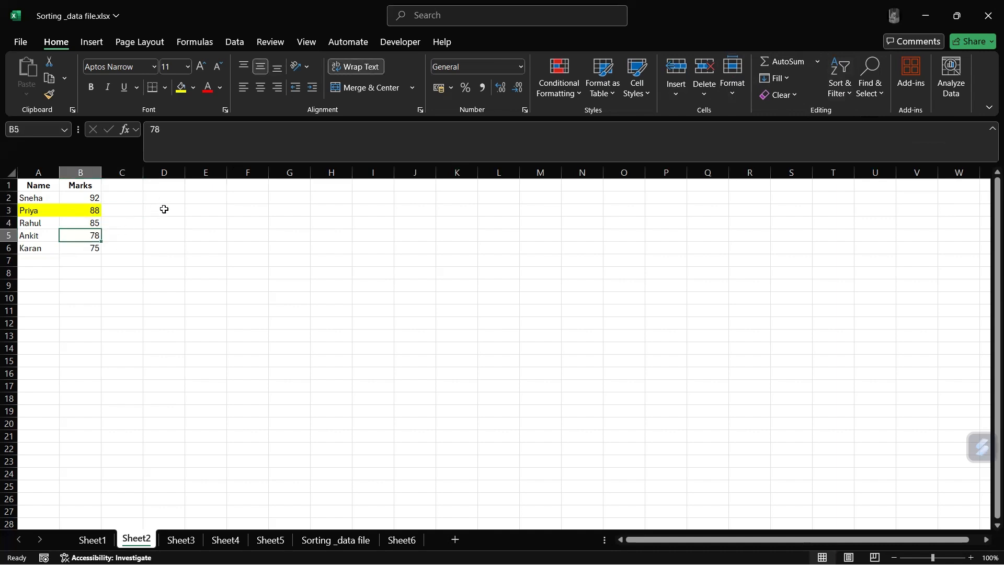
click(90, 209)
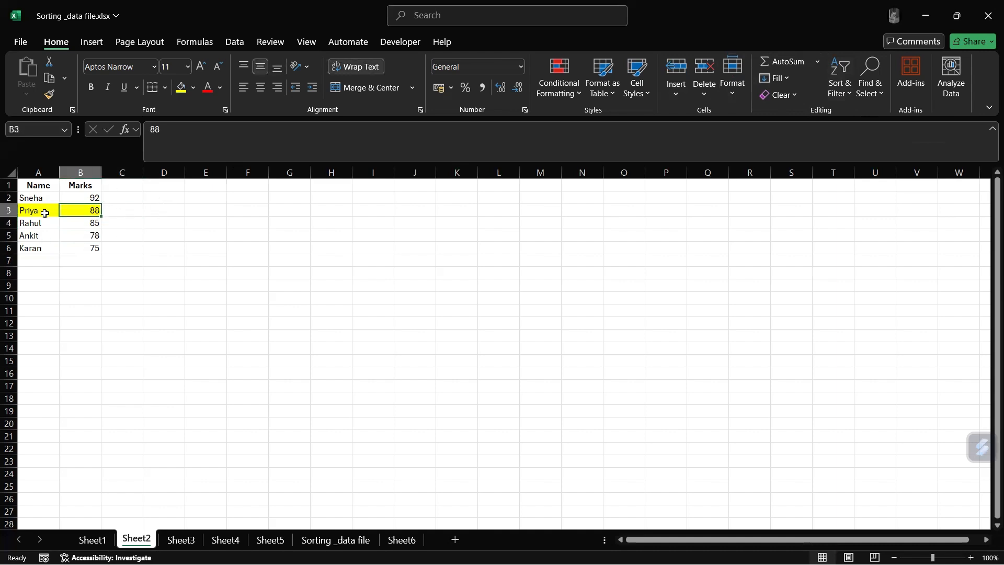
click(86, 235)
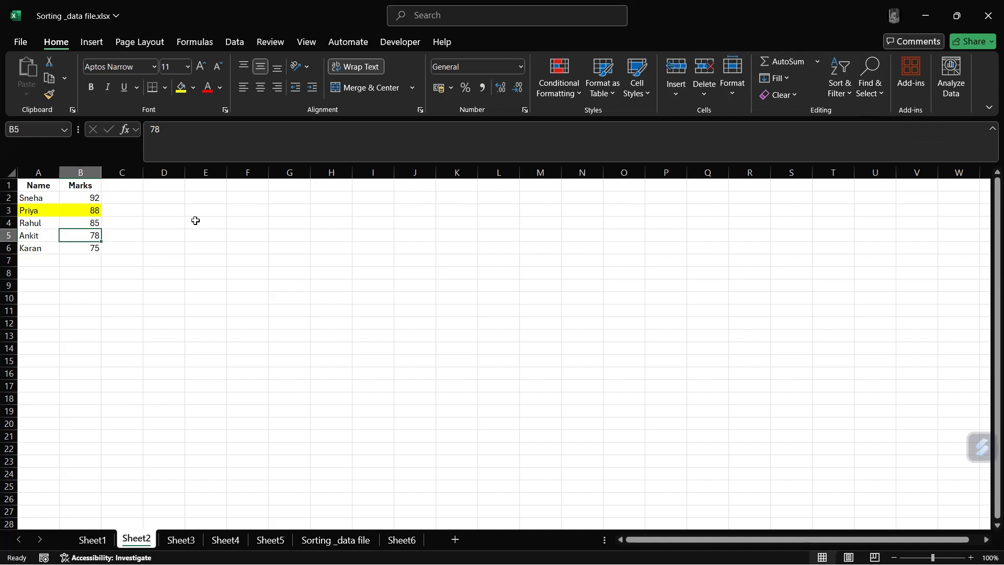
drag(112, 285, 149, 285)
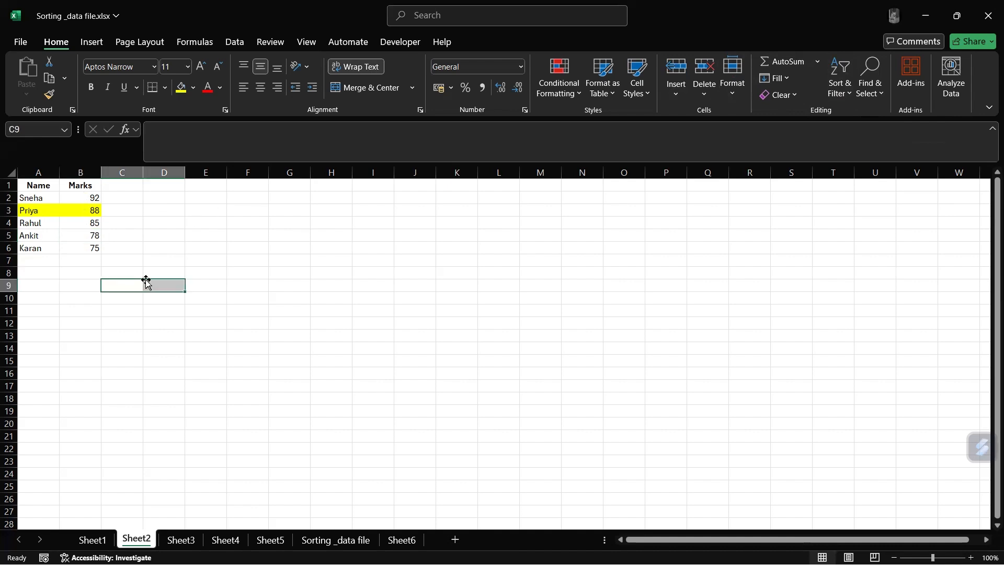
click(213, 335)
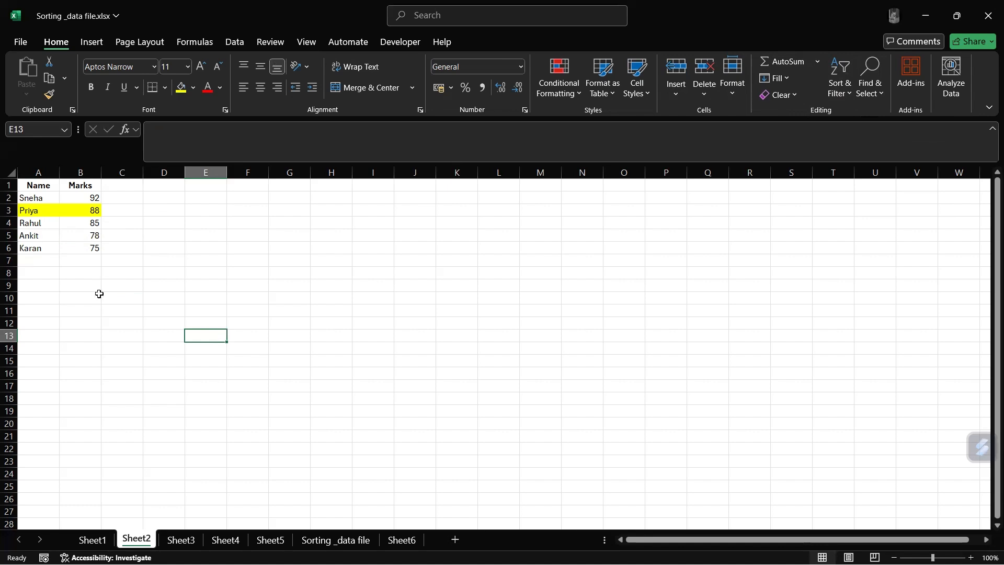
key(alt+a)
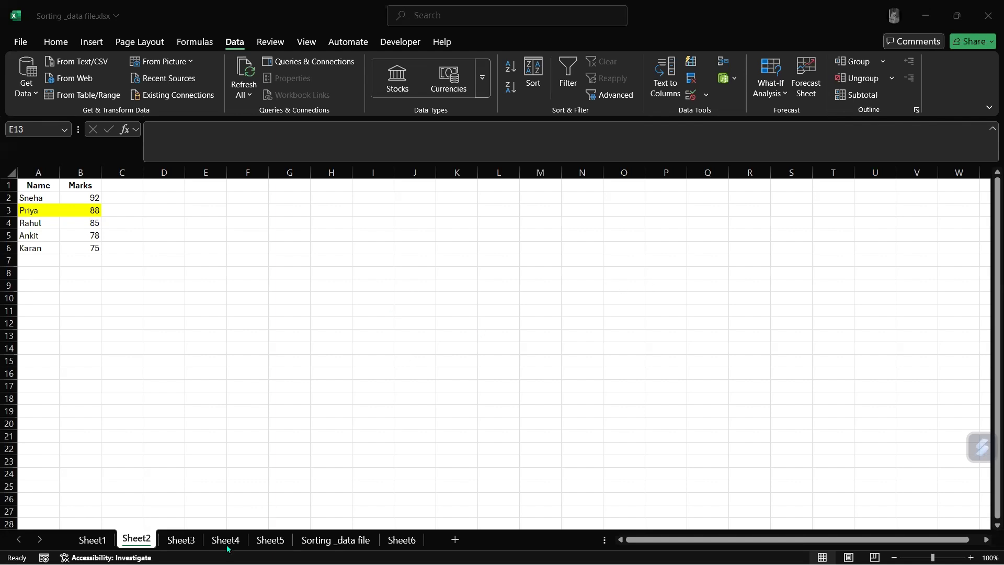
key(Escape)
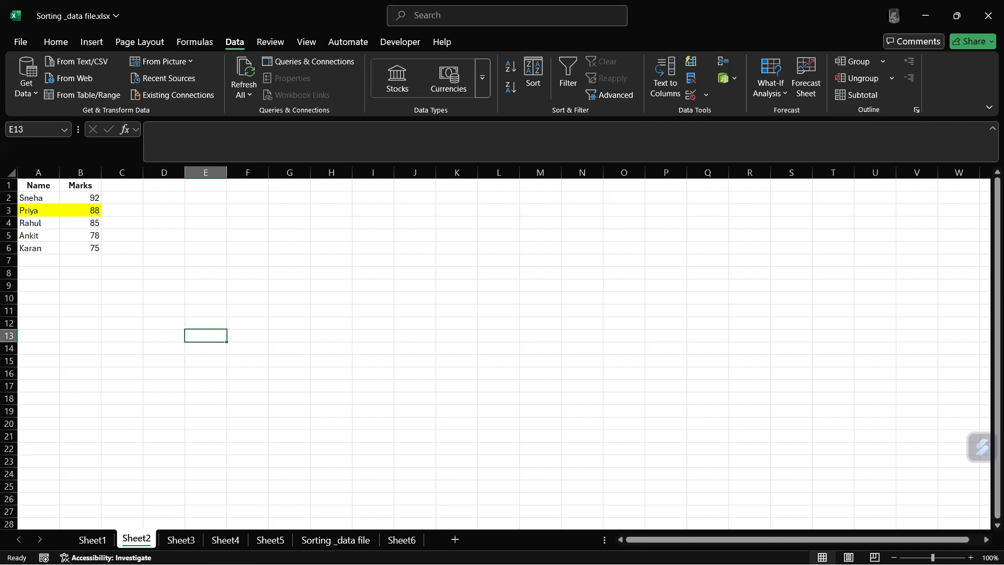
Sort the Sheet4 table by the cell color of the Salary (INR) column, with blue on top
click(226, 539)
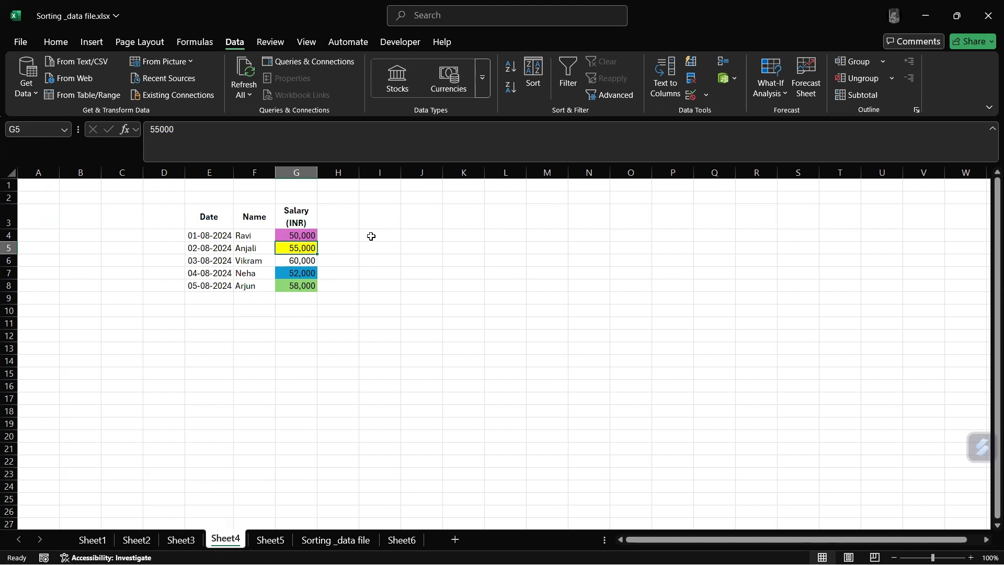
click(301, 261)
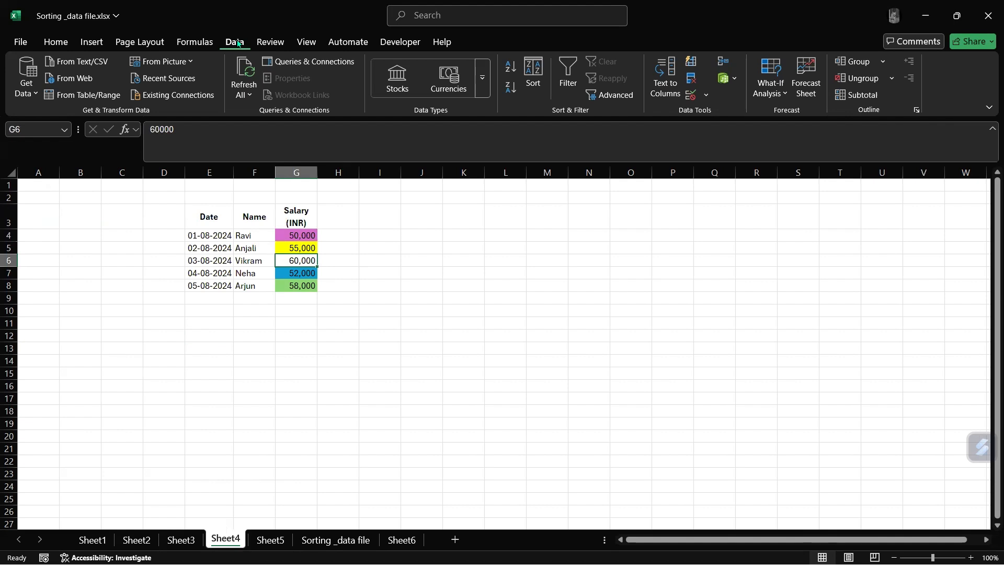
click(56, 42)
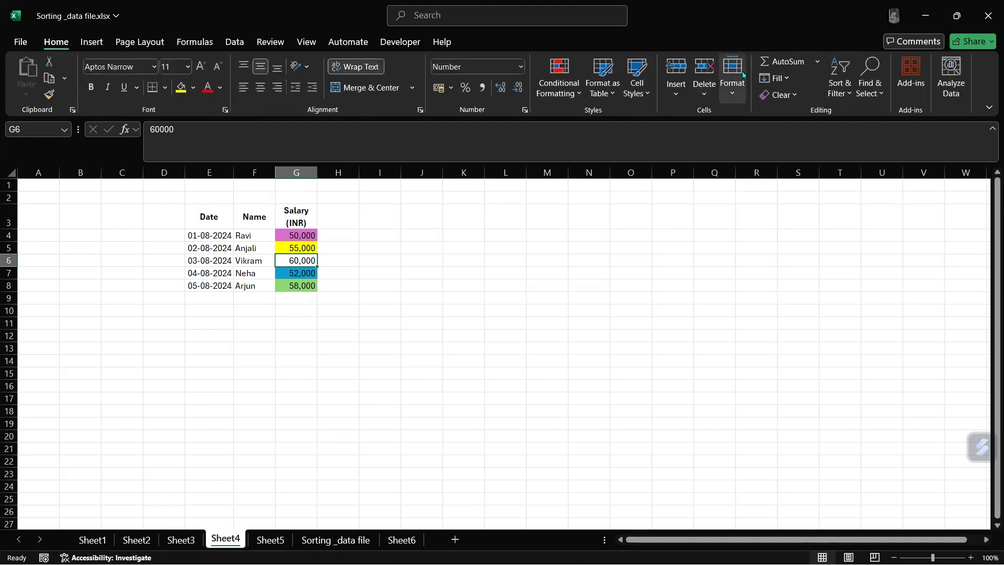
click(236, 43)
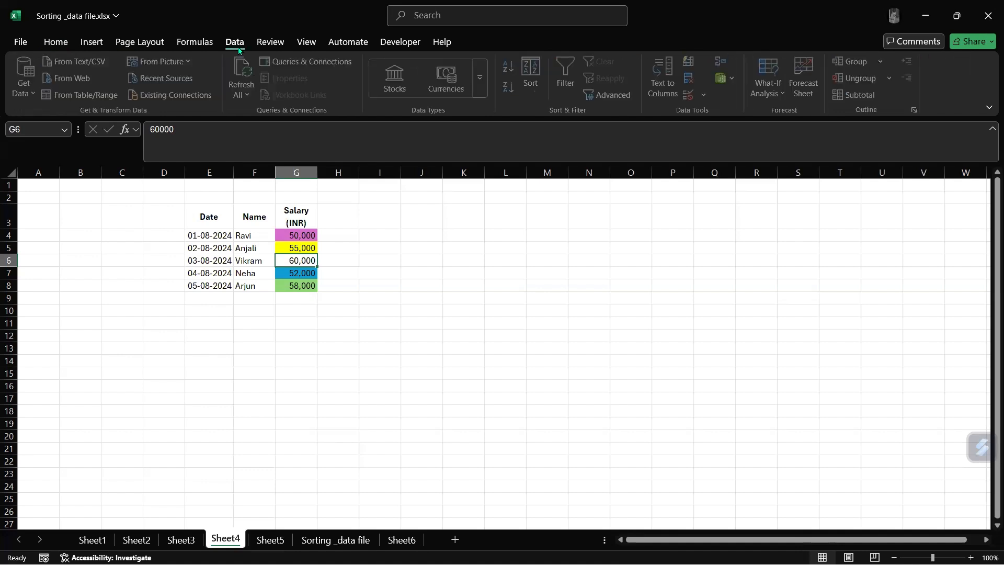
click(530, 82)
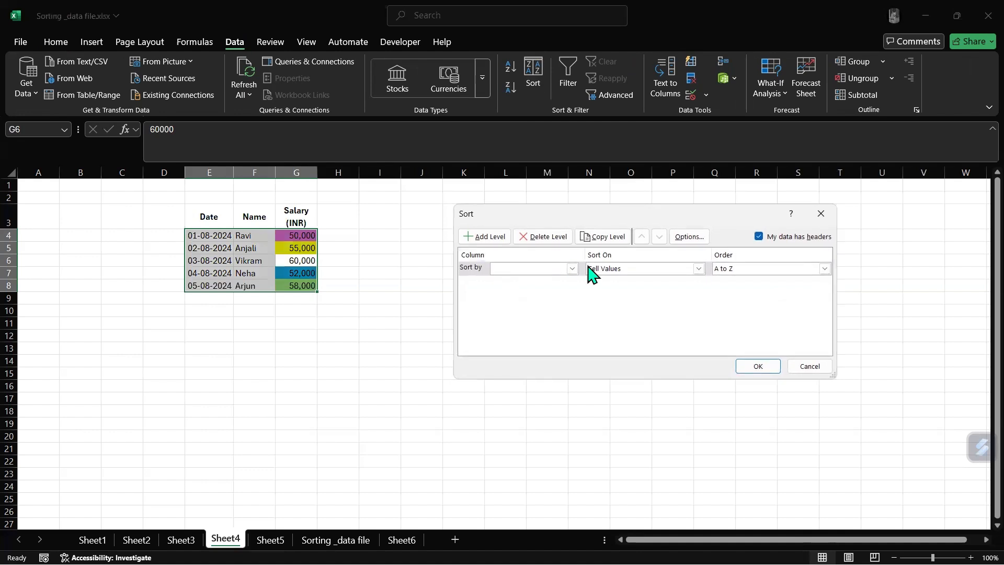
click(572, 269)
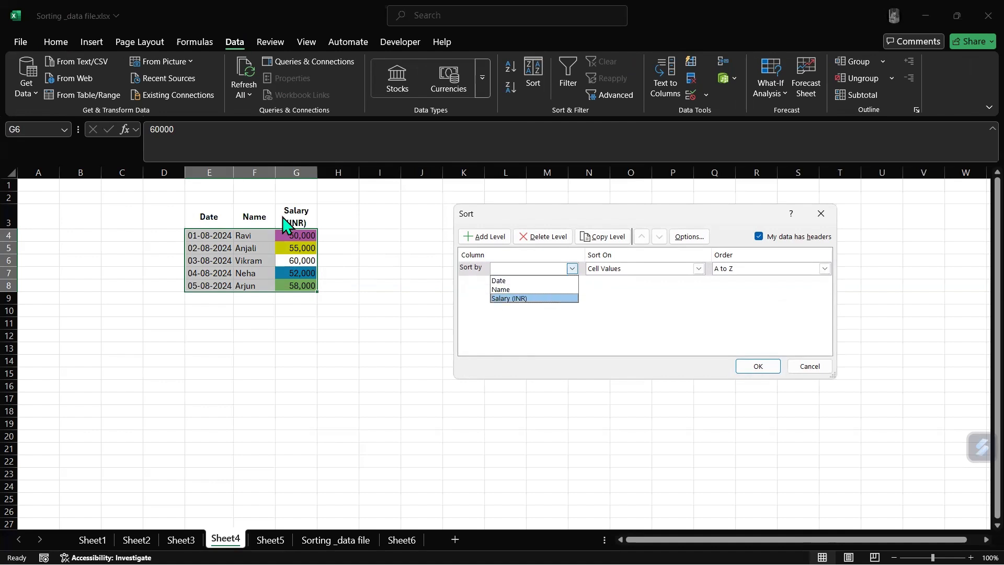
click(533, 300)
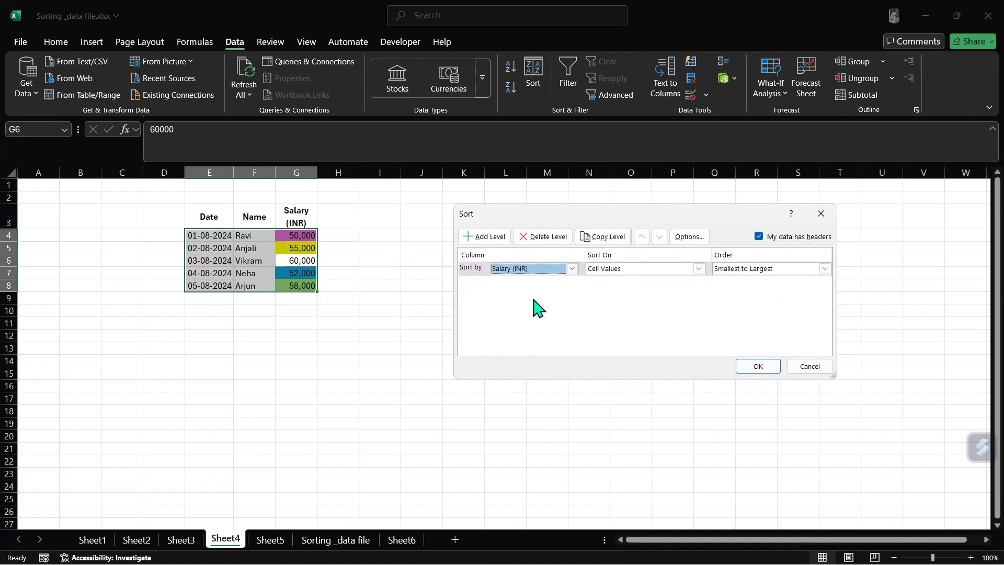
click(699, 269)
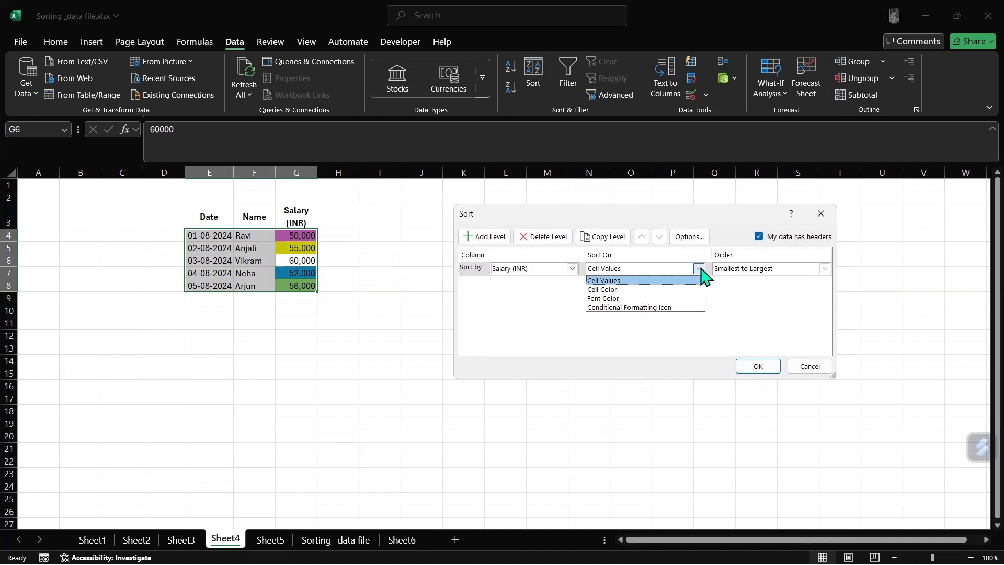
click(651, 290)
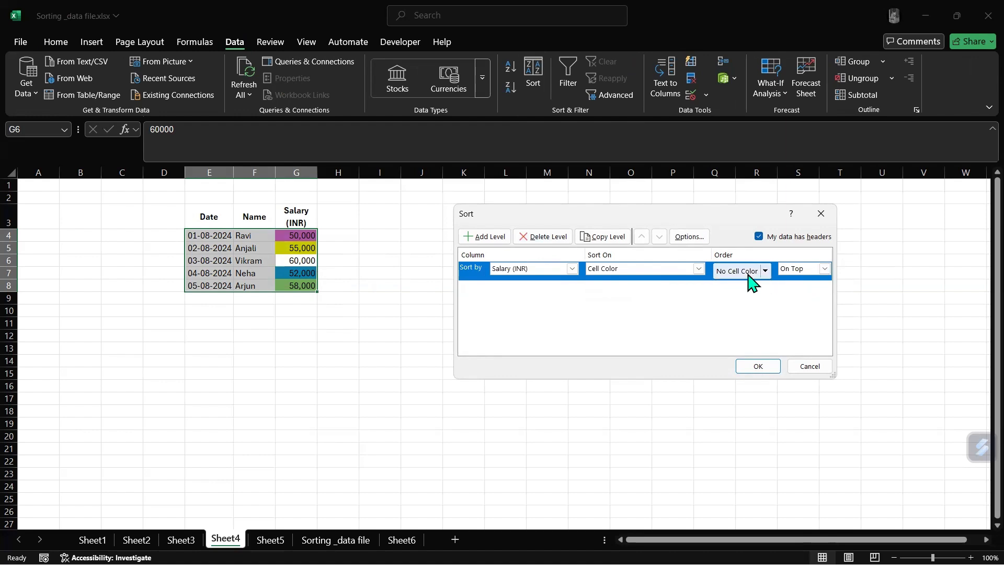
click(765, 271)
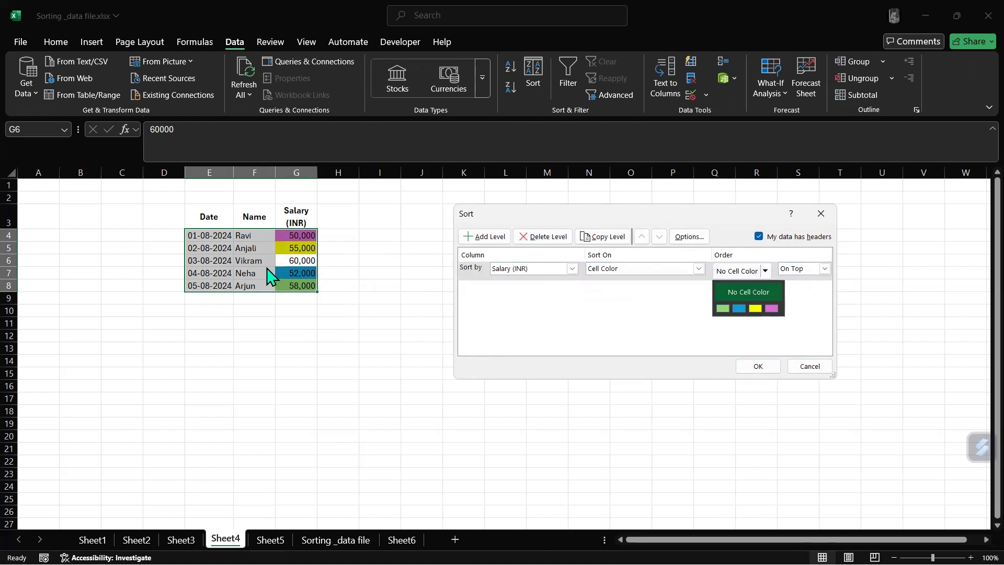
click(739, 308)
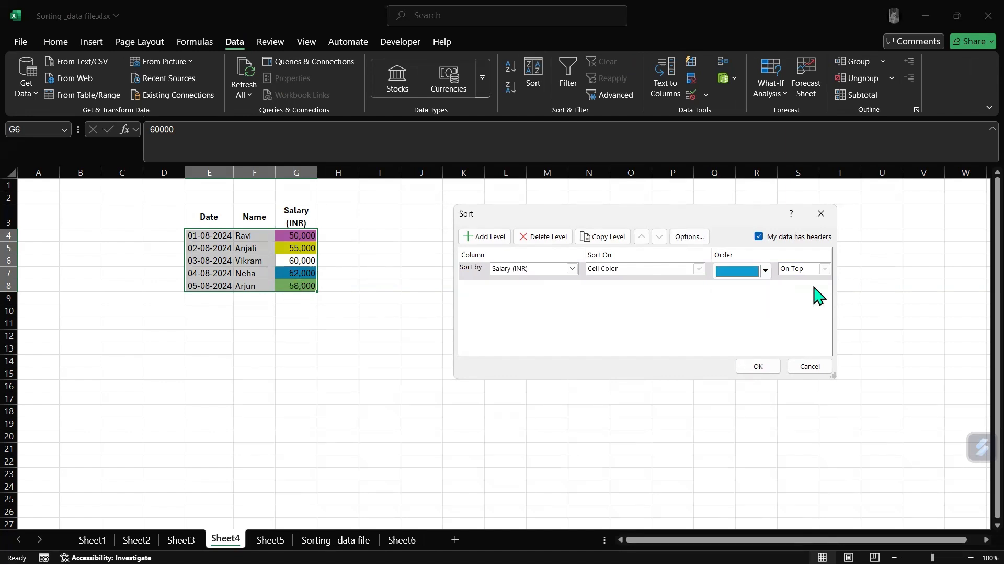
click(757, 366)
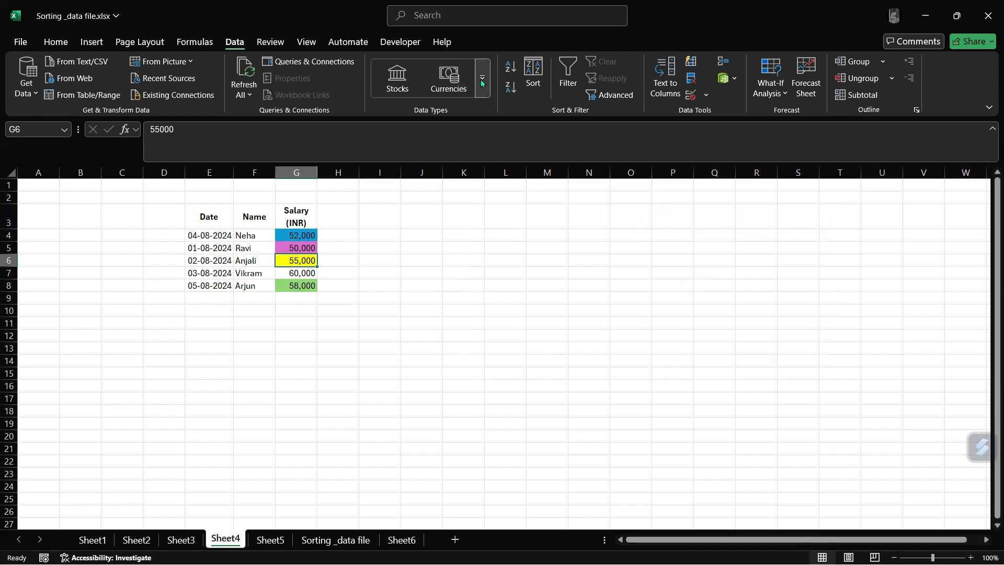
Add a second sort level on Salary (INR) by cell color with green on top, and apply it to the Sheet4 table
click(292, 275)
click(293, 251)
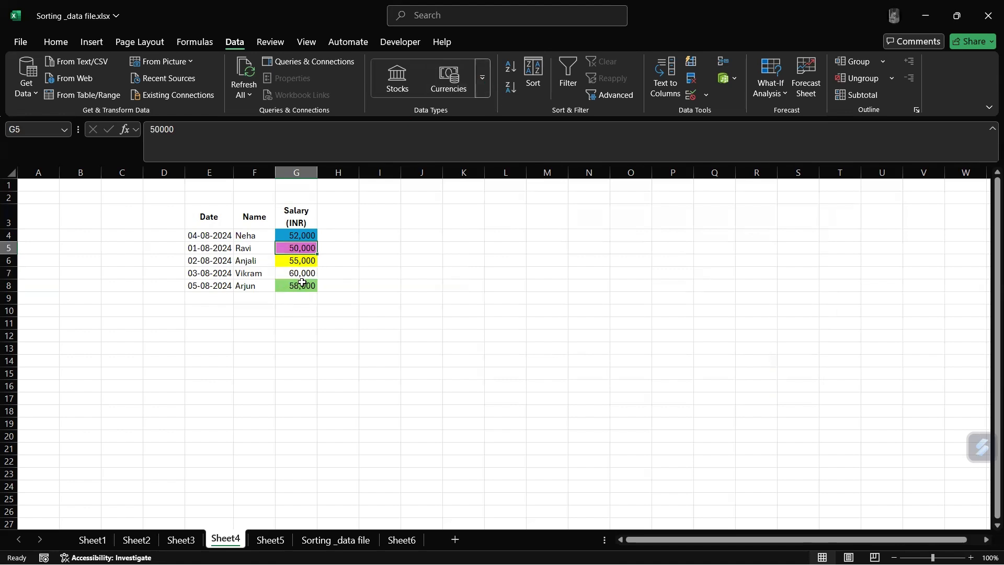
click(539, 78)
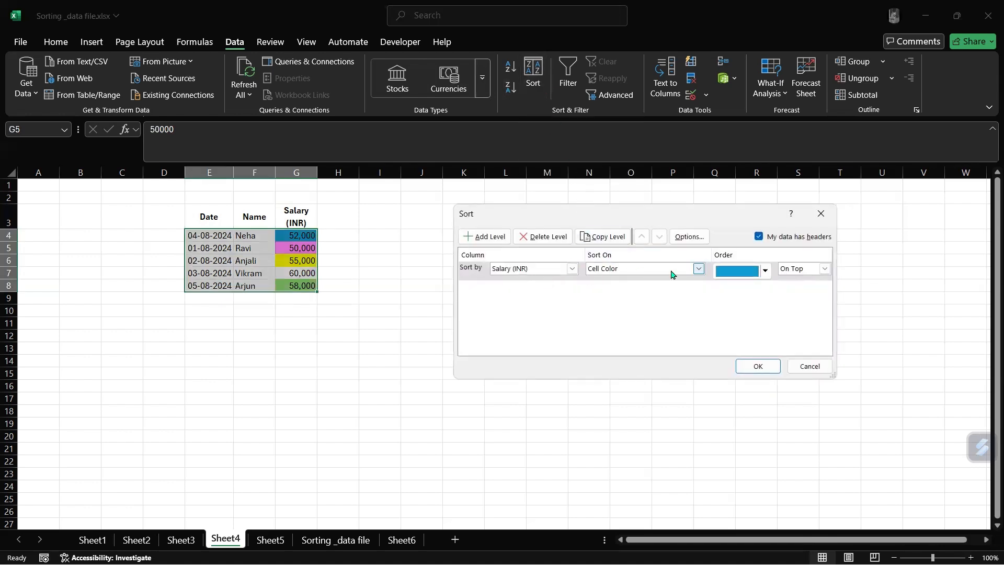
click(462, 239)
click(572, 287)
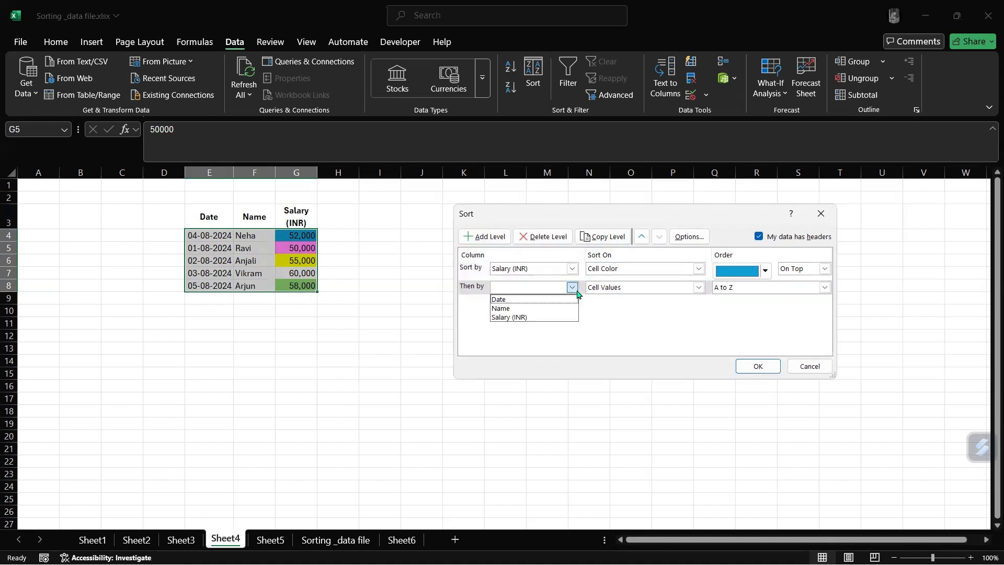
click(548, 316)
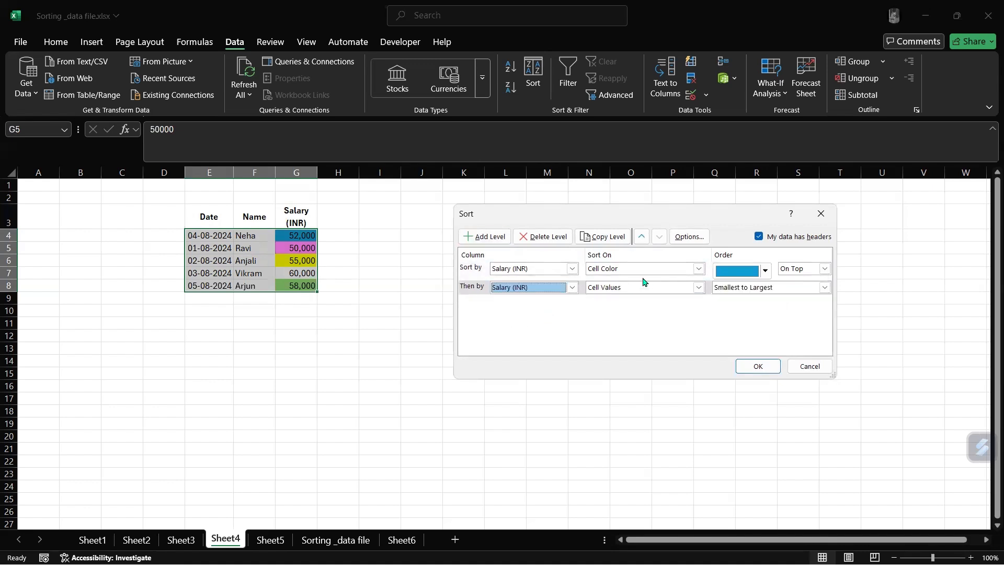
click(698, 288)
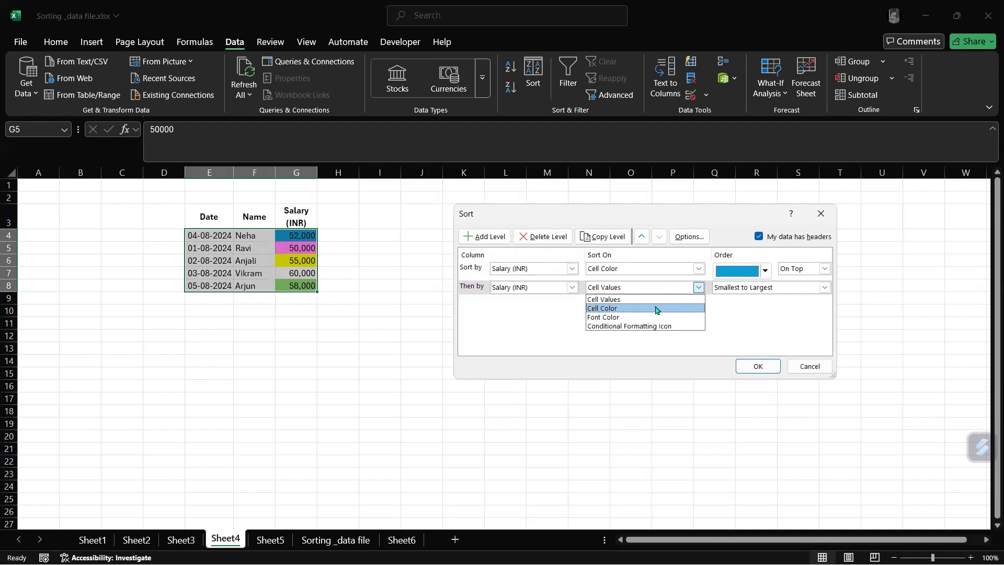
click(602, 308)
click(766, 290)
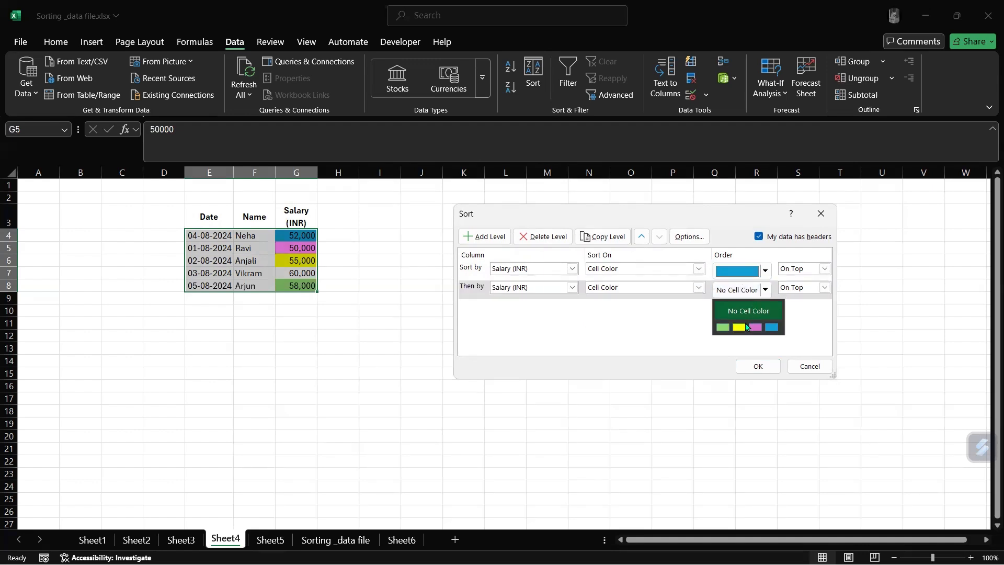
click(723, 328)
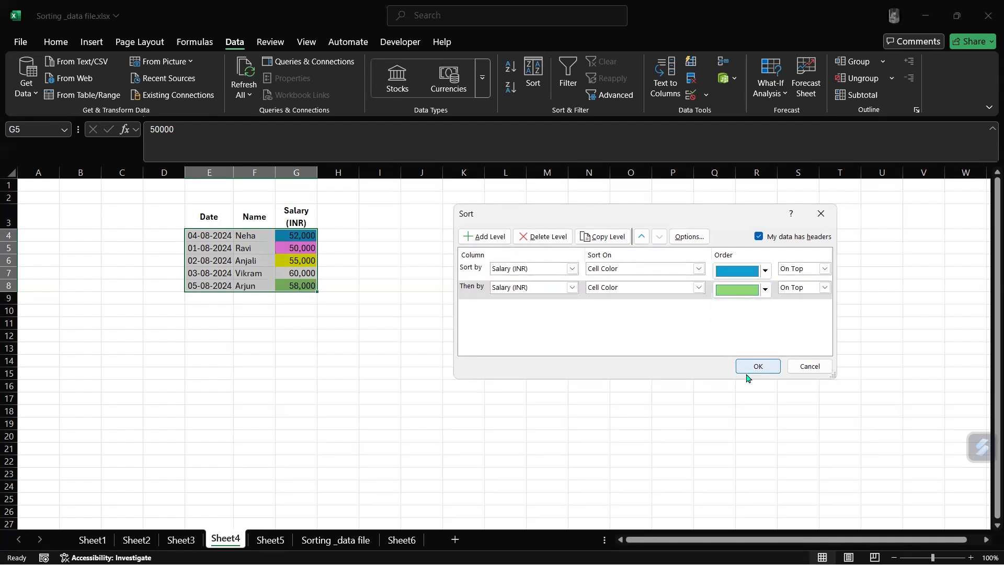
click(758, 366)
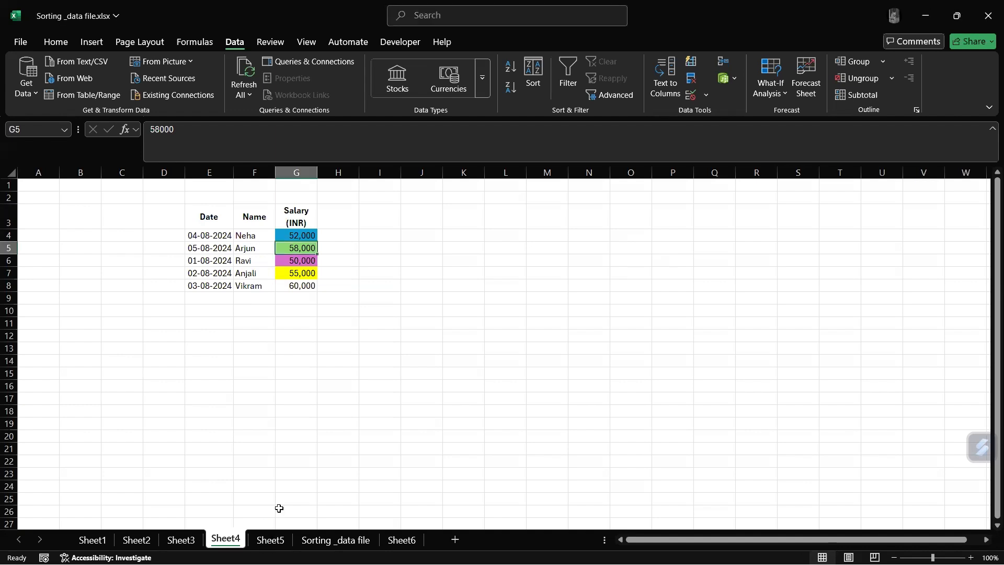
Set up a custom sort of the Sheet5 race table by Racer Name on cell values, ordered A to Z
click(282, 541)
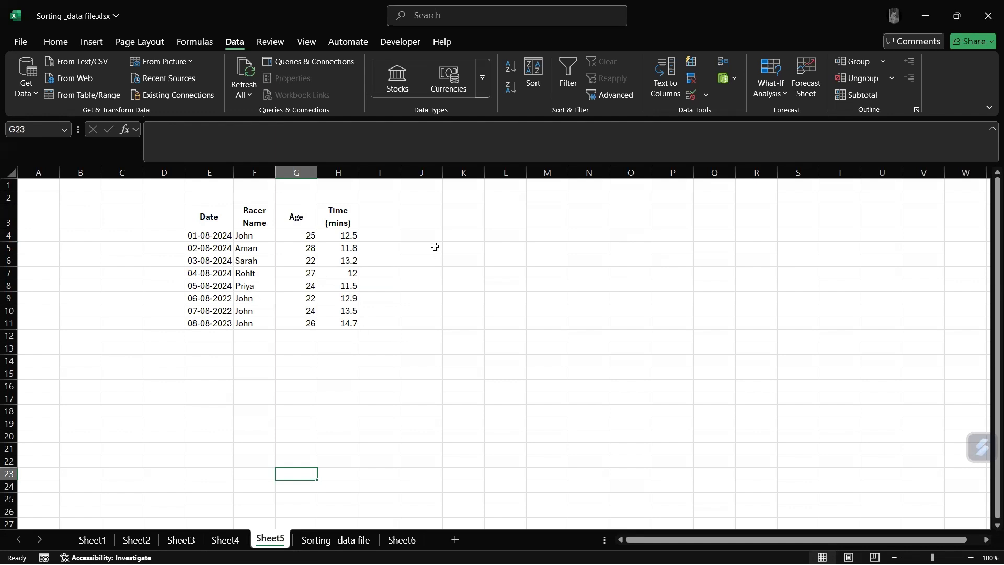
click(260, 272)
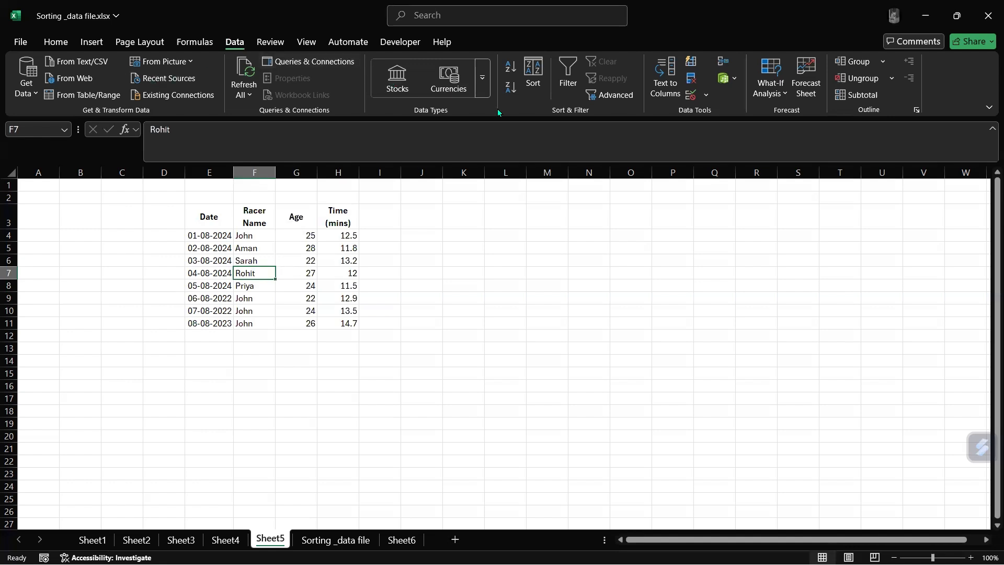
click(531, 71)
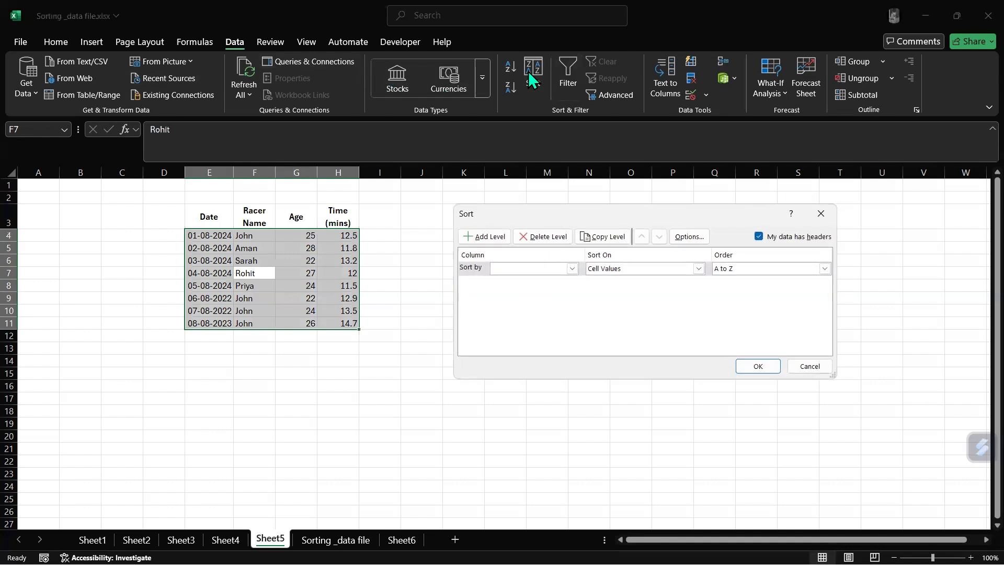
click(572, 270)
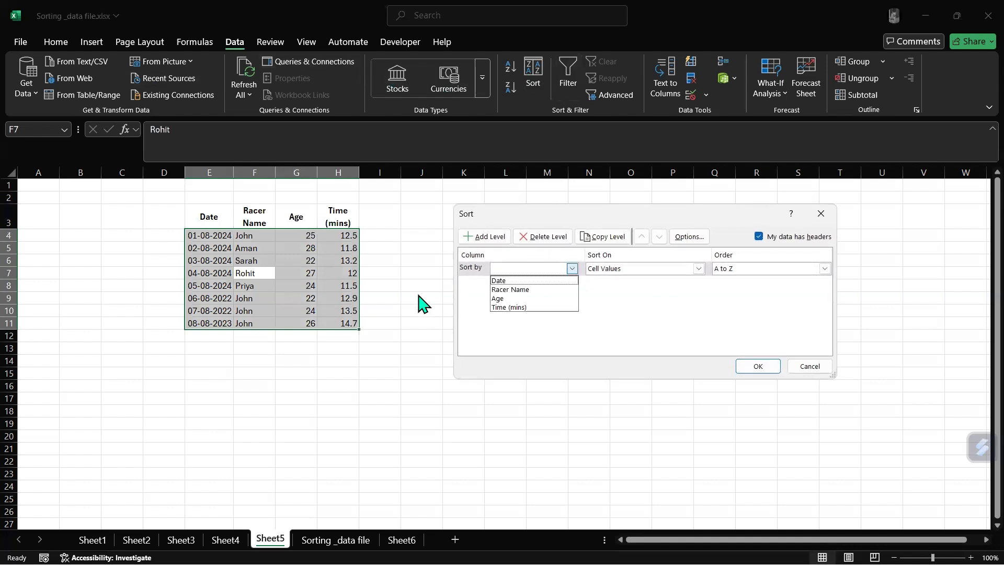
click(509, 289)
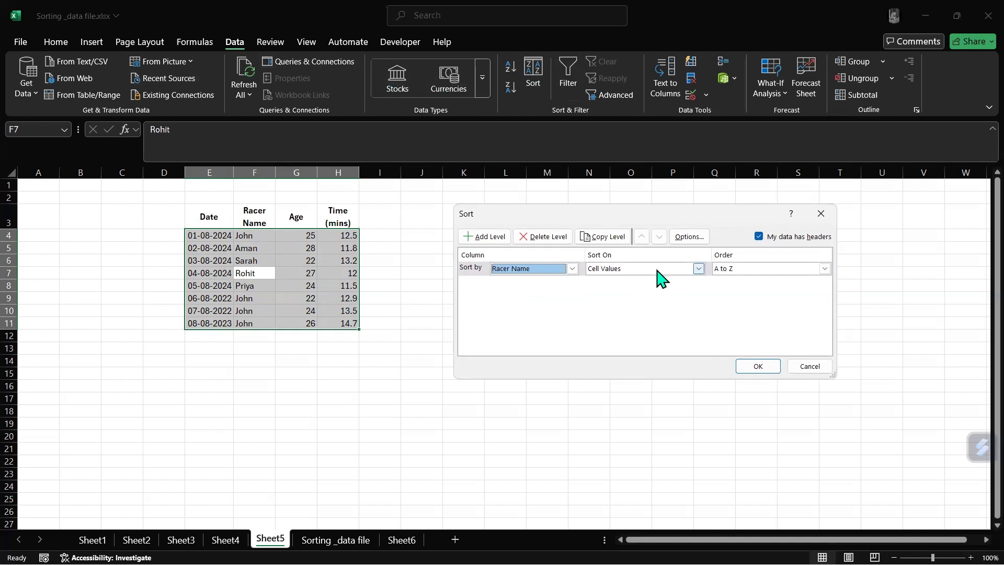
click(699, 268)
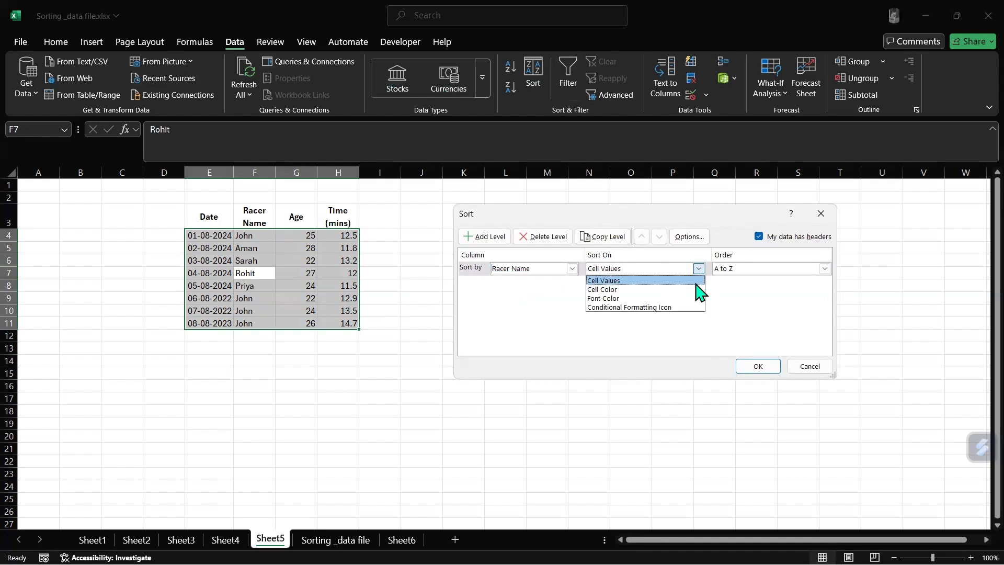
click(662, 281)
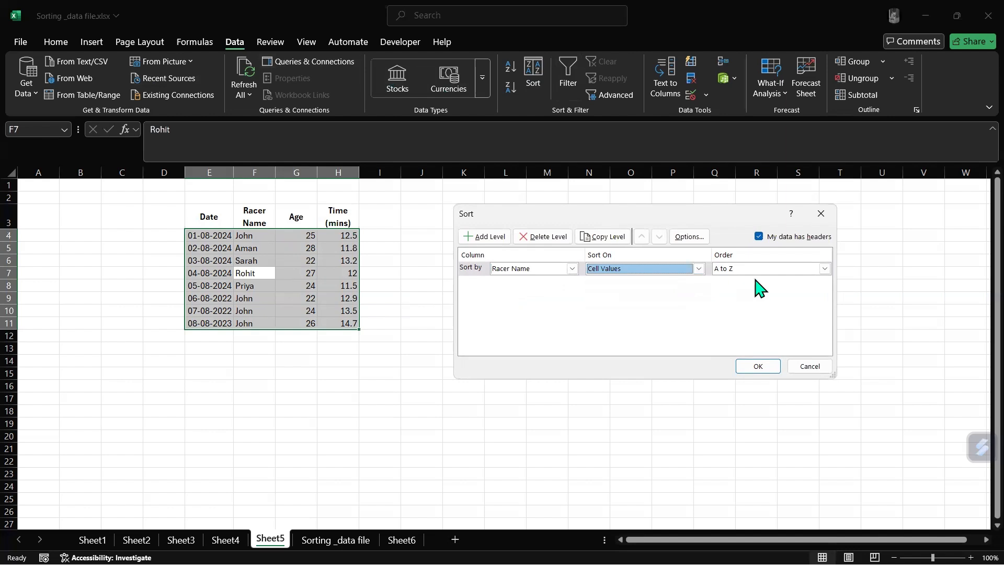
click(824, 268)
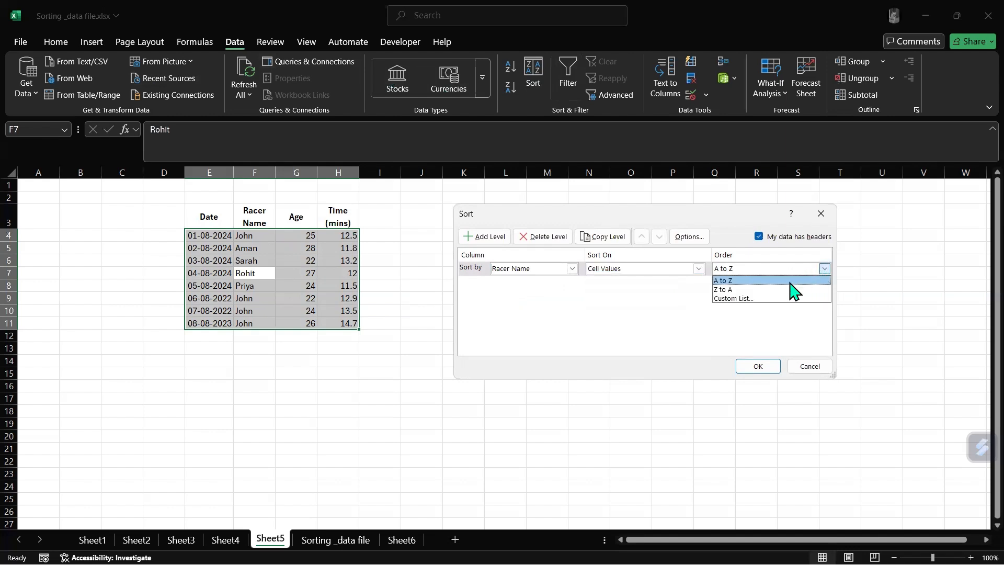
click(791, 281)
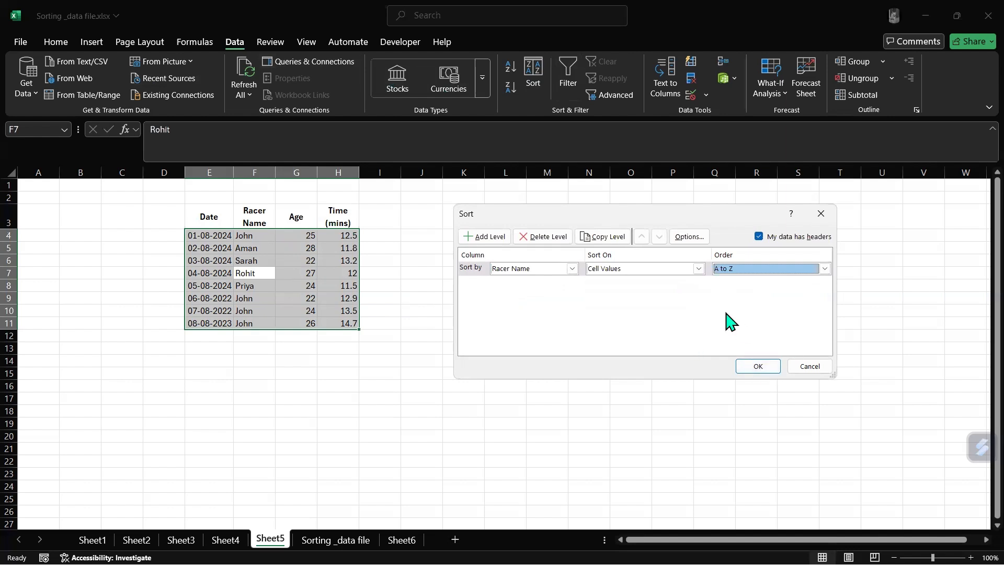
Add a second sort level on Time (mins) by cell values, smallest to largest, and apply the sort to the race table
click(473, 237)
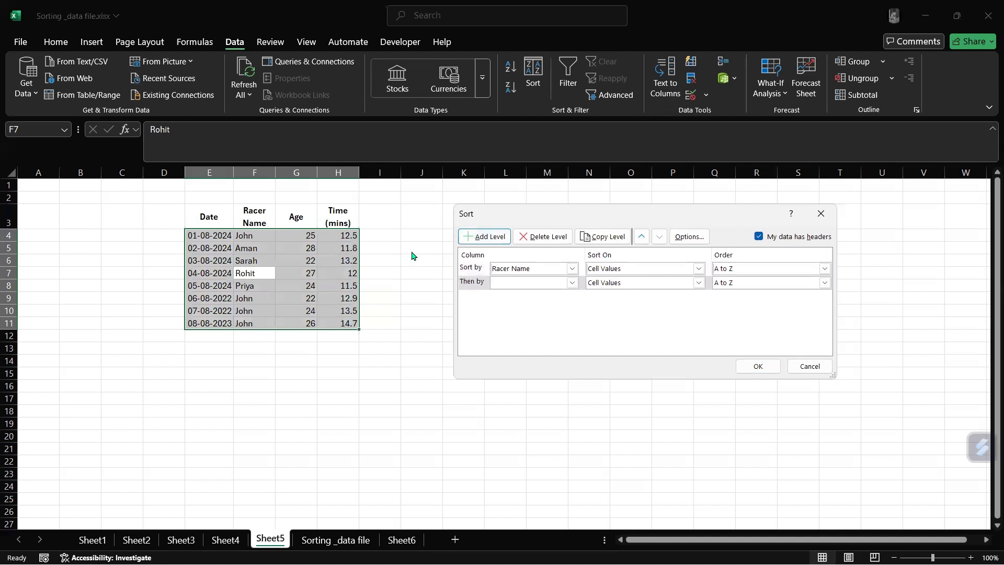
click(572, 284)
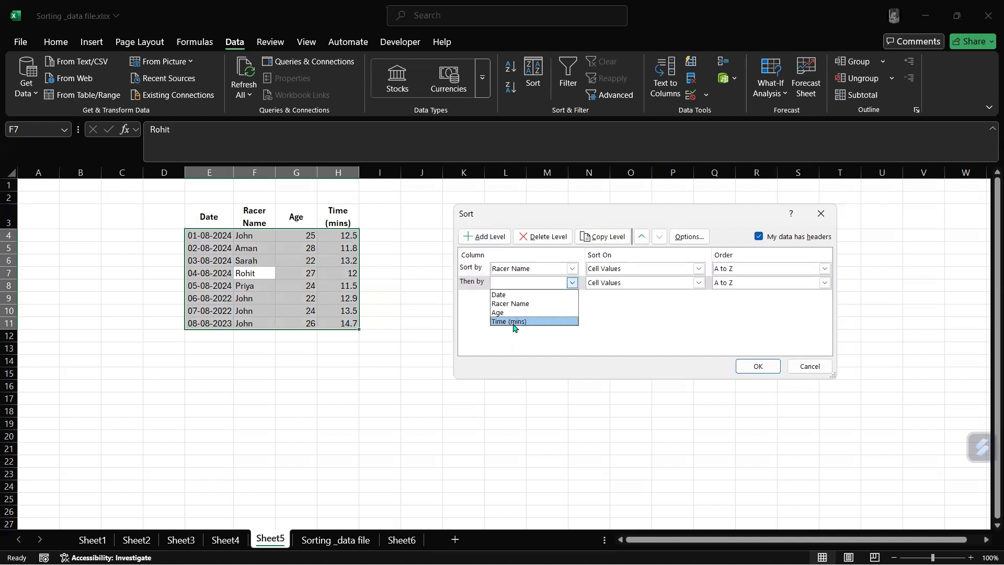
click(515, 322)
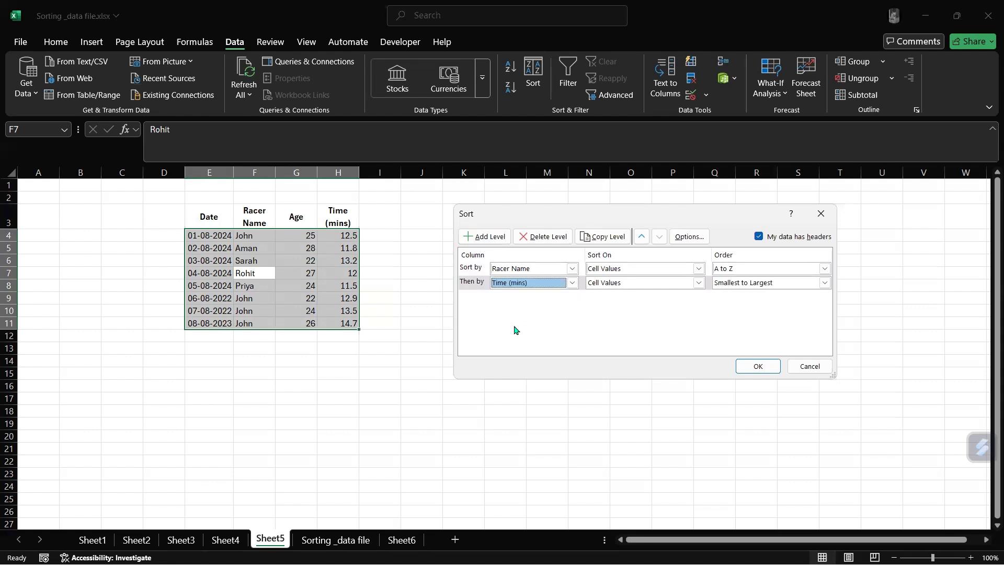
click(698, 283)
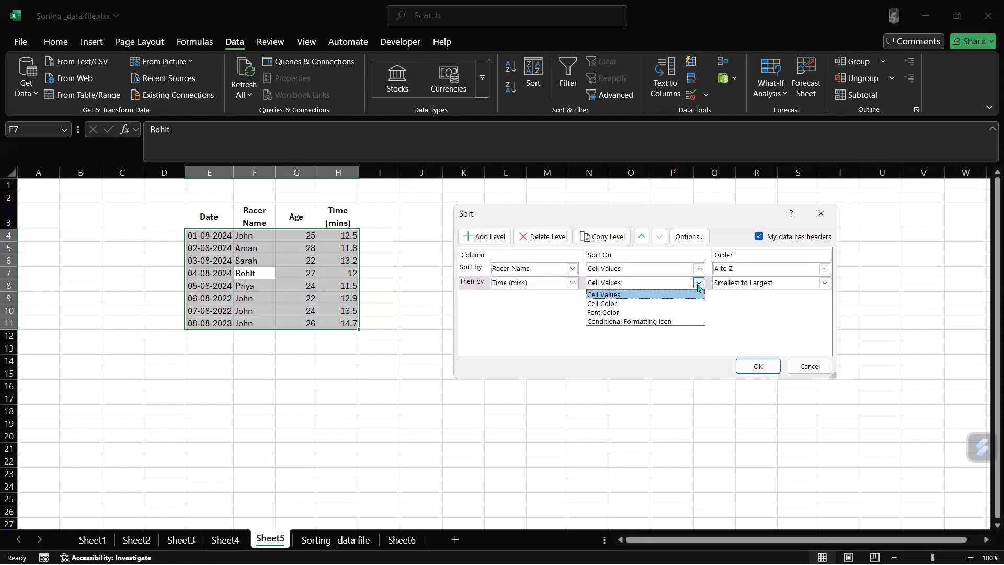
click(662, 296)
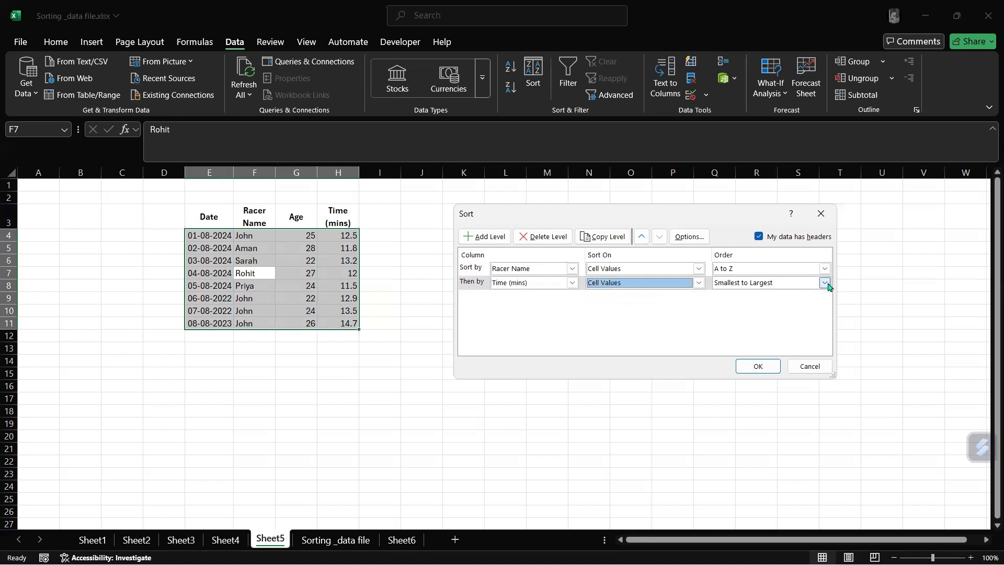
click(761, 366)
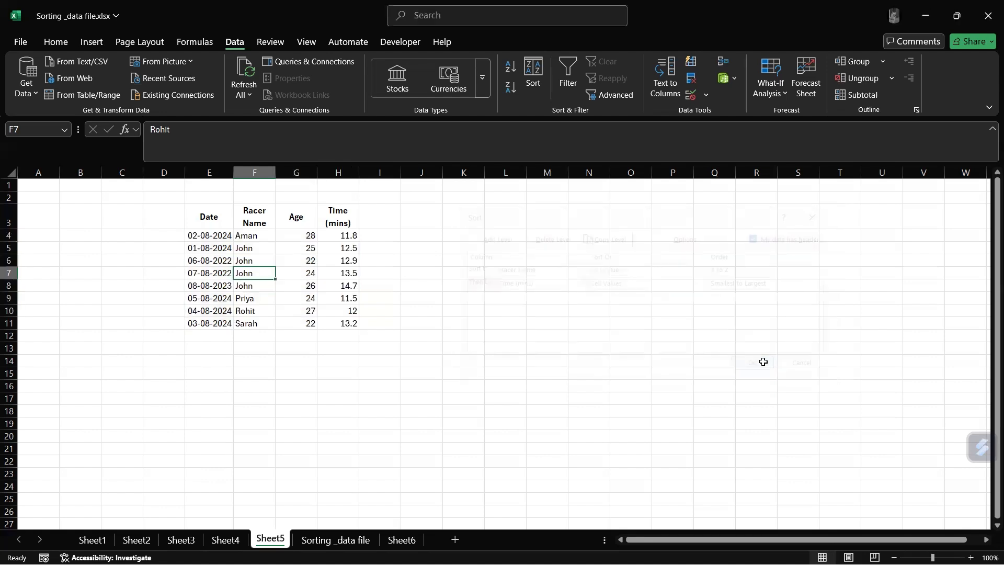
drag(434, 247, 433, 236)
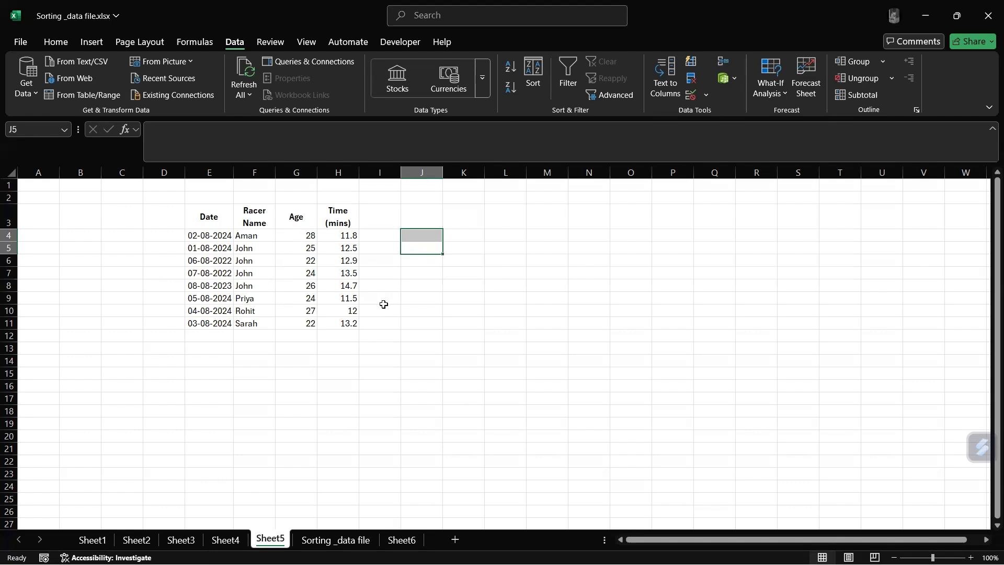
click(396, 363)
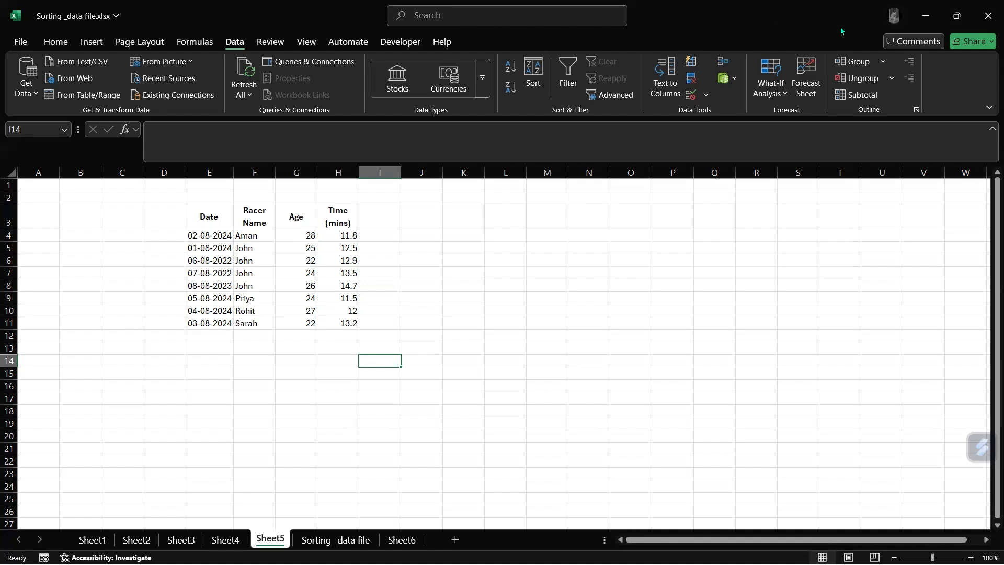
Set up a custom sort of the table on the "Sorting _data file" sheet by Region on cell values, ordered A to Z
click(343, 540)
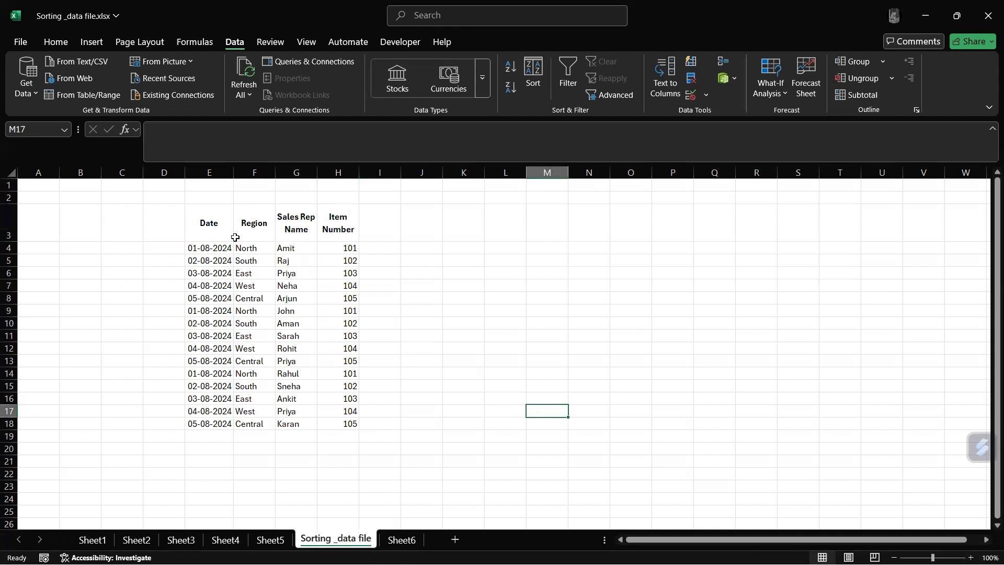
click(244, 309)
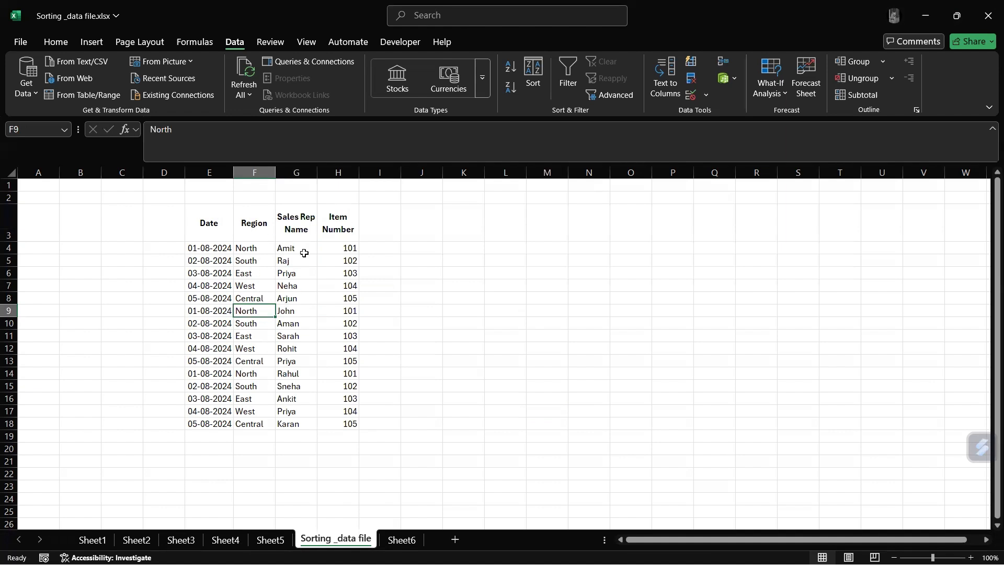
click(290, 274)
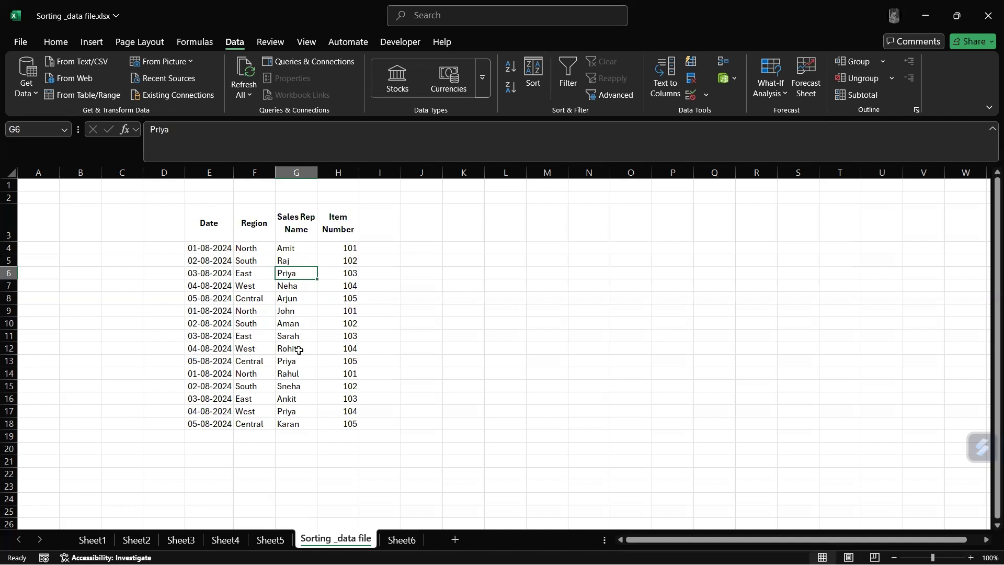
click(246, 273)
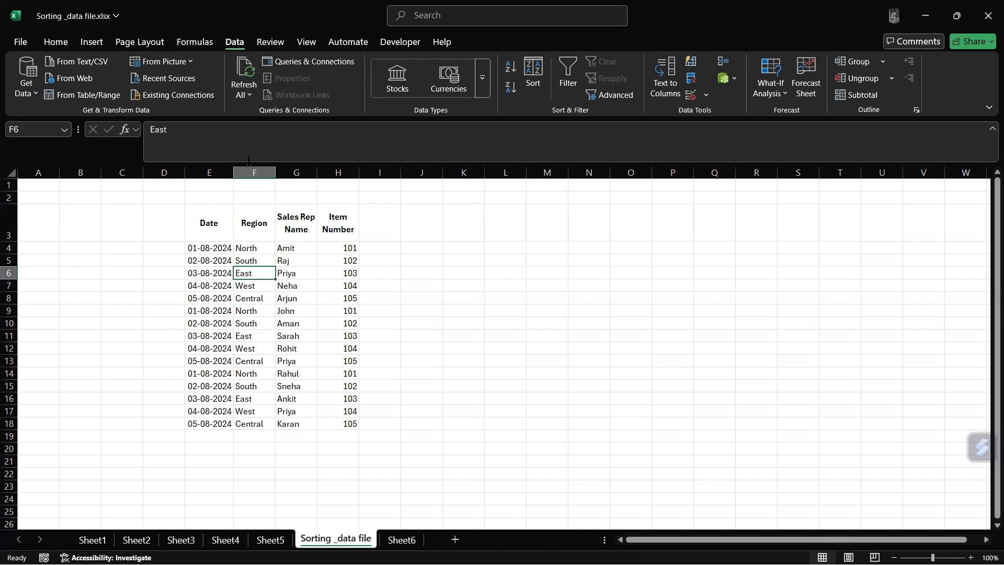
click(263, 337)
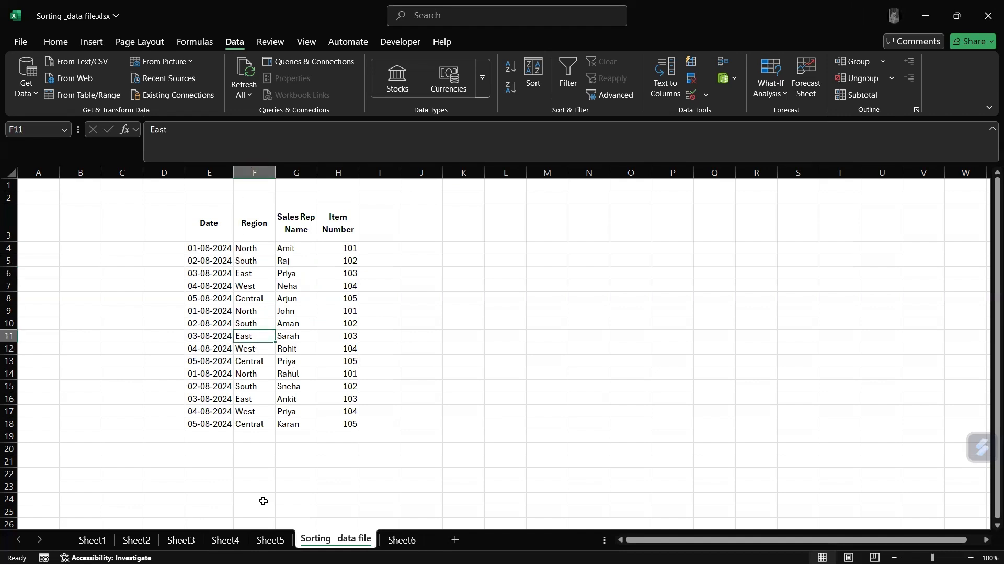
click(293, 322)
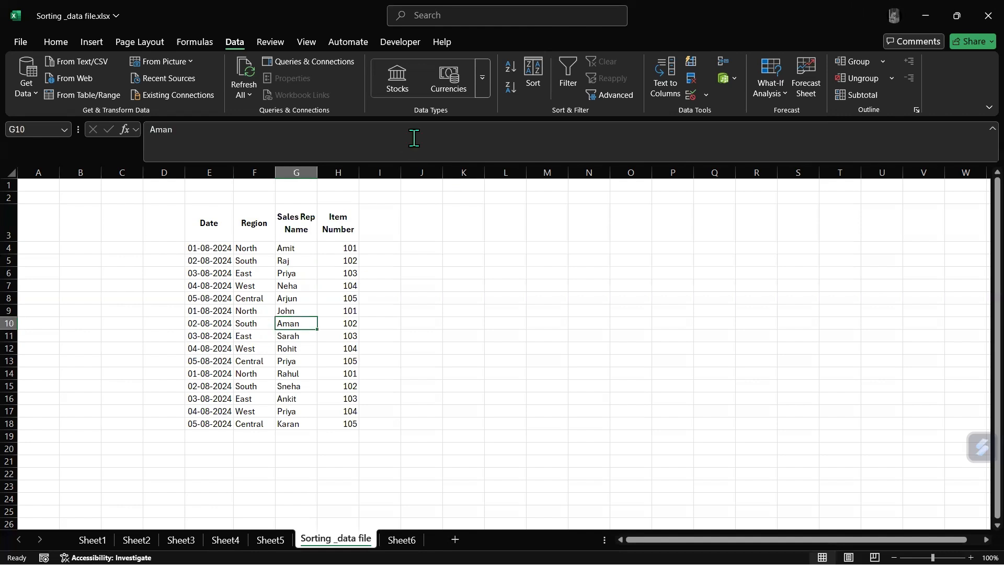
click(531, 80)
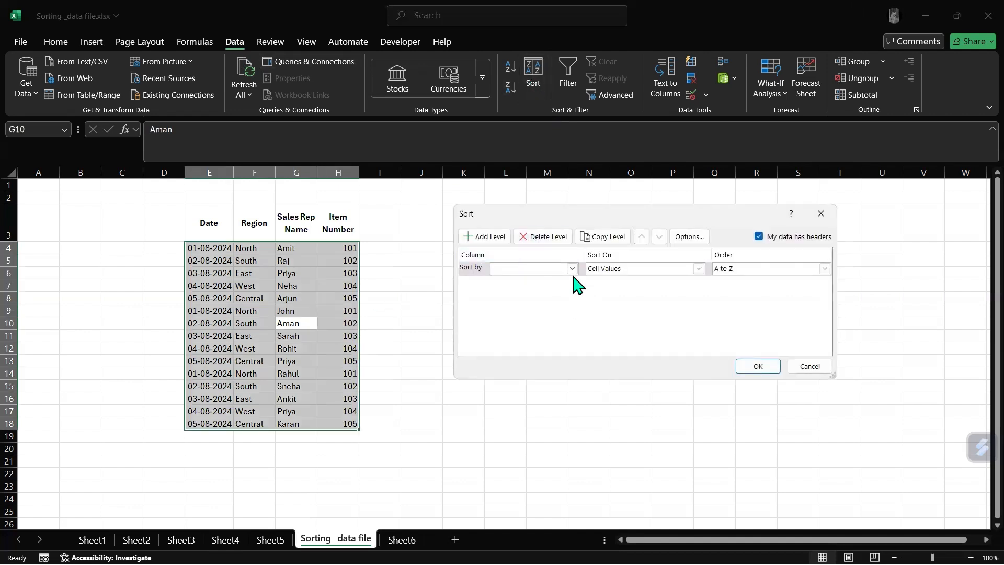
click(571, 268)
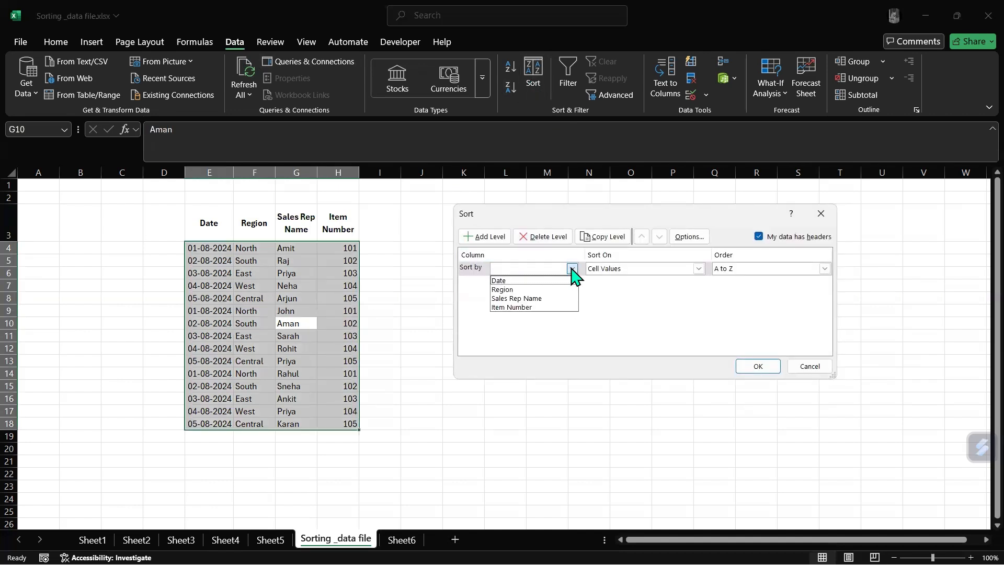
click(549, 288)
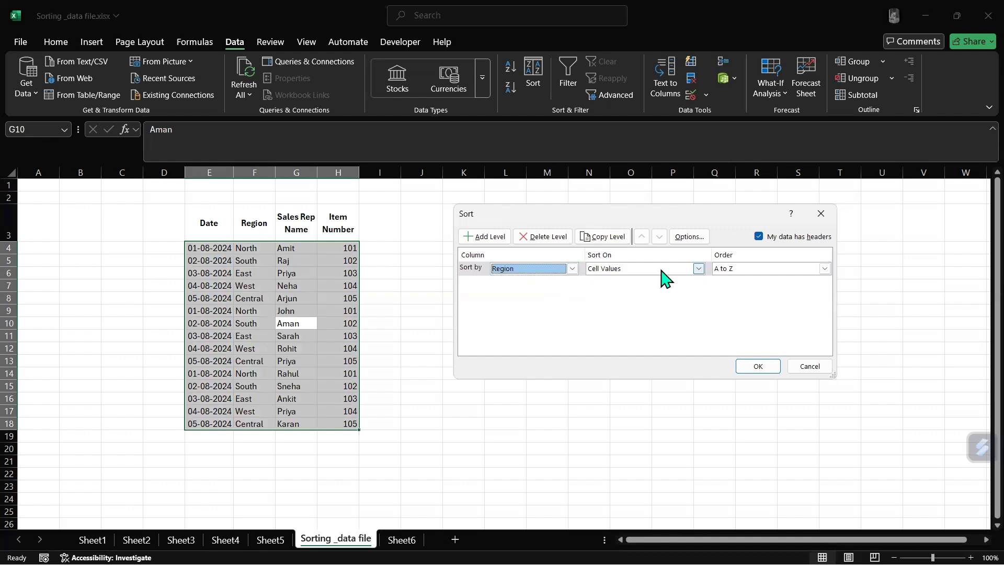
click(704, 269)
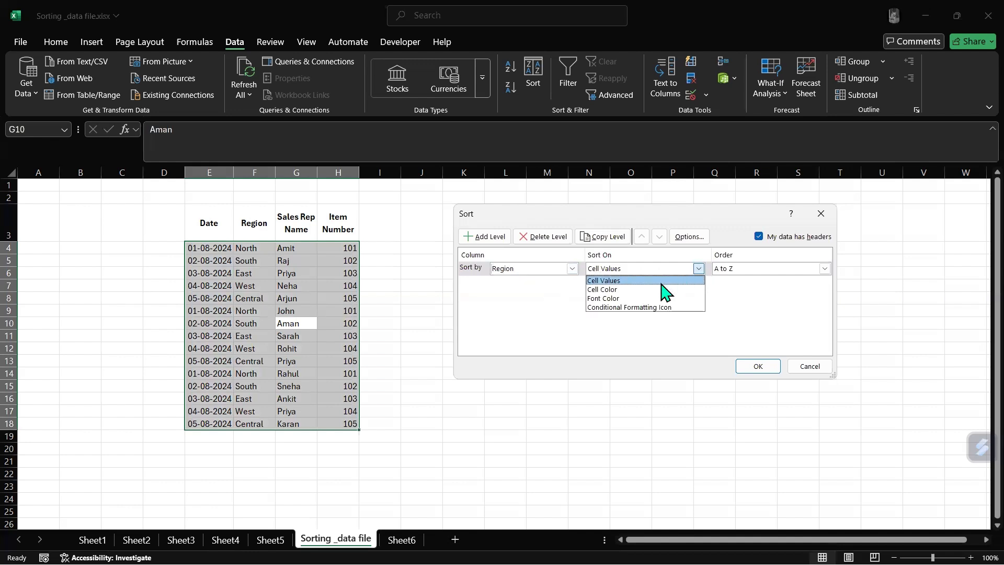
click(663, 278)
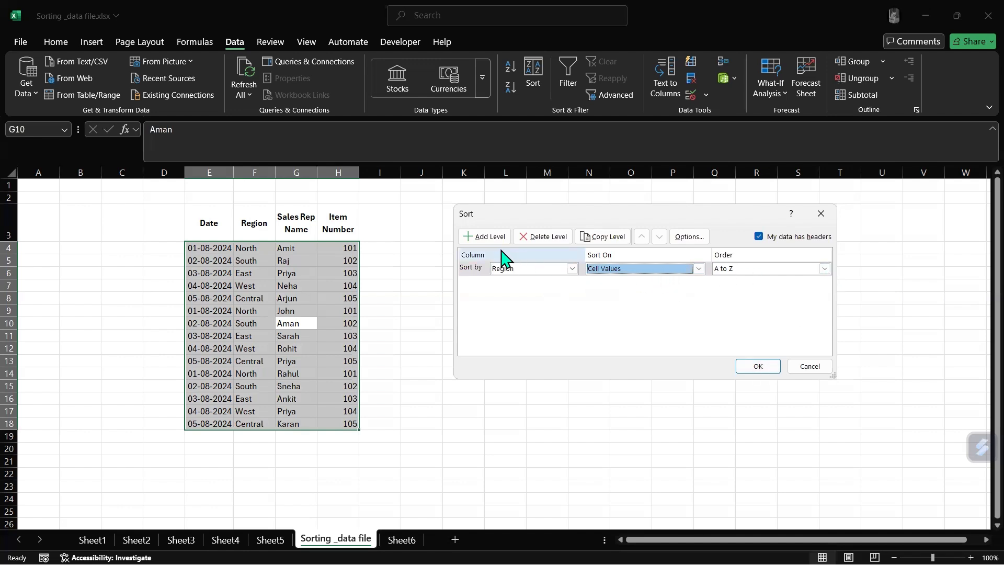
Add a second sort level on Sales Rep Name by cell values, A to Z, and apply the sort
click(490, 238)
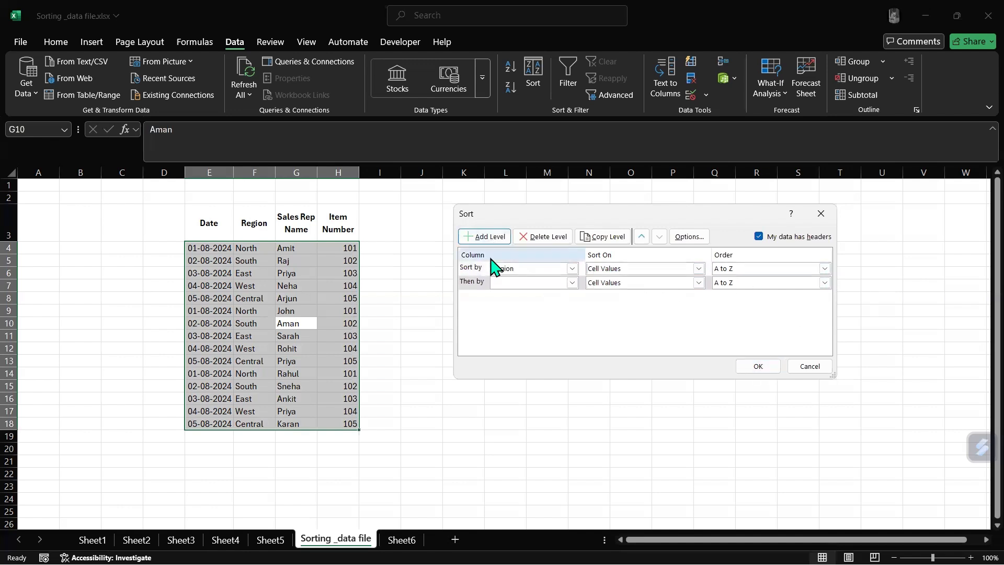
click(573, 283)
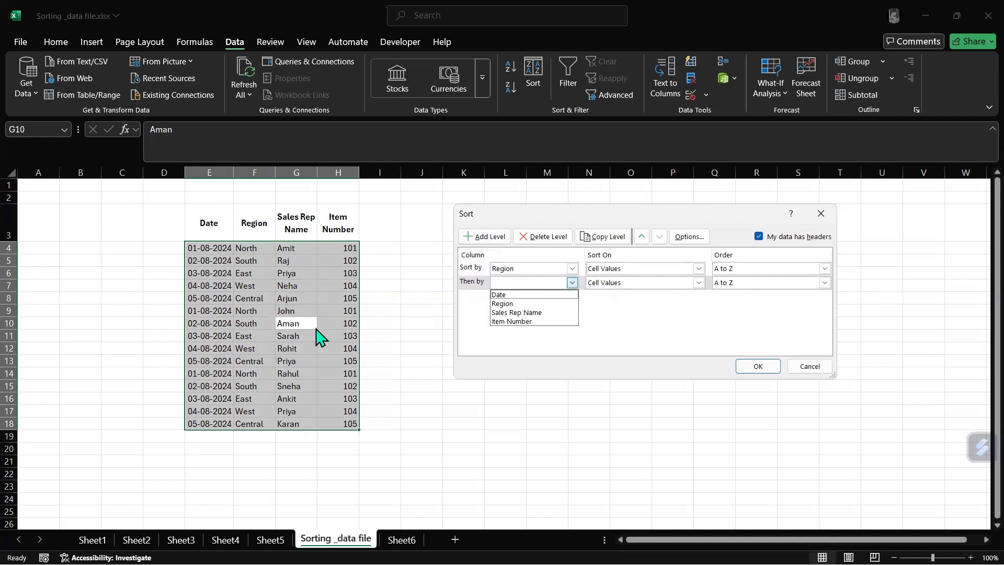
click(515, 312)
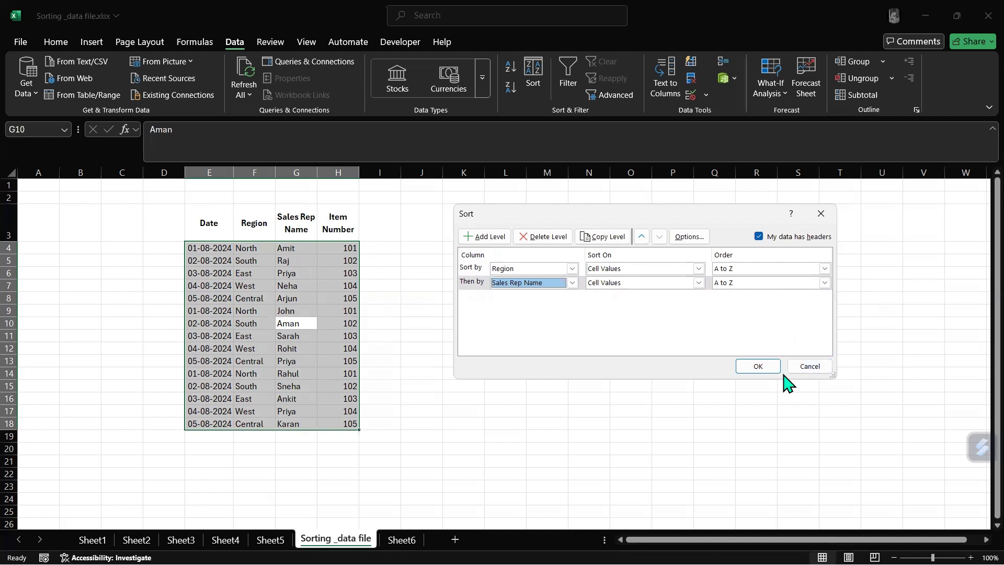
click(757, 374)
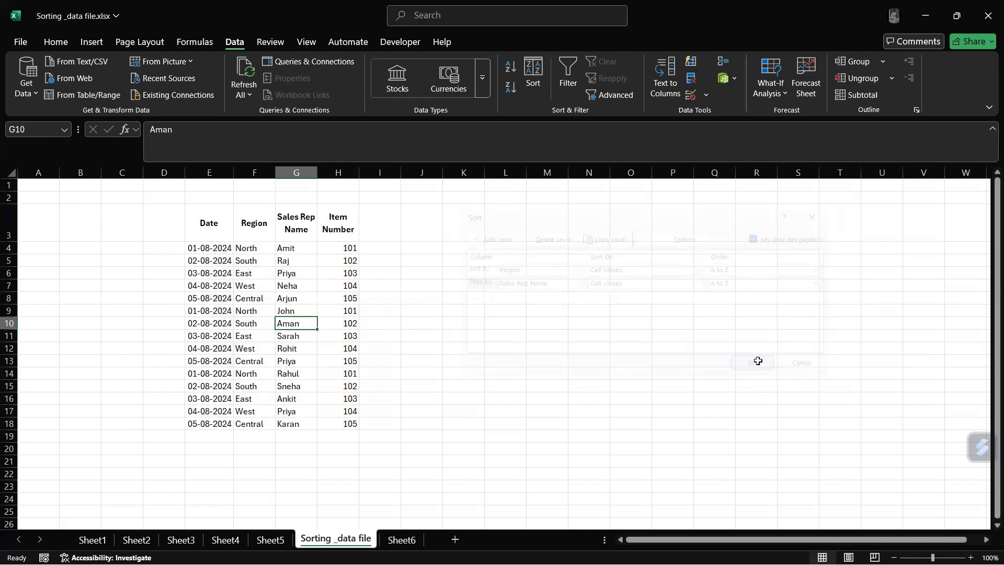
click(404, 299)
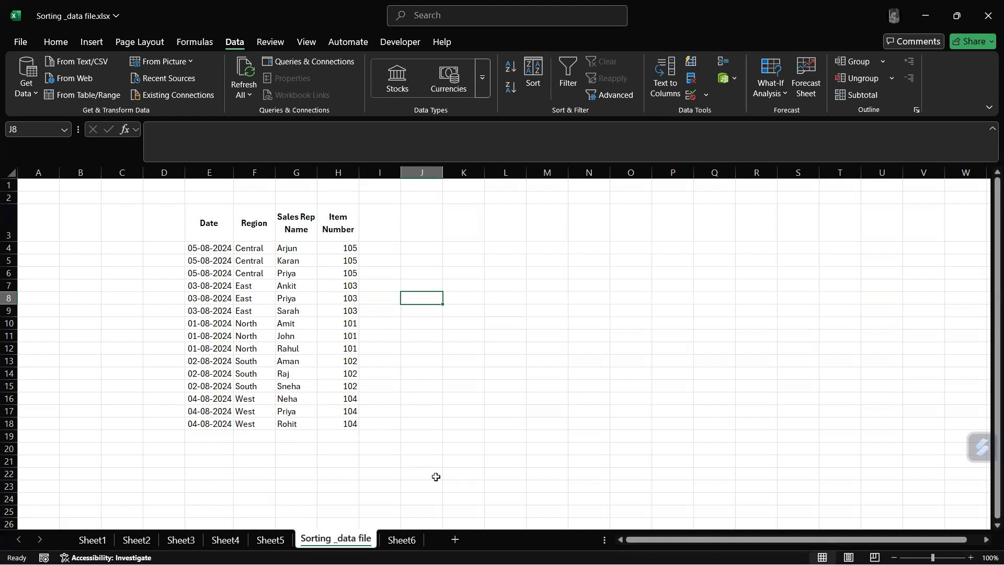
Go to Sheet6 and select a cell in the Category column of its product sales table
click(410, 538)
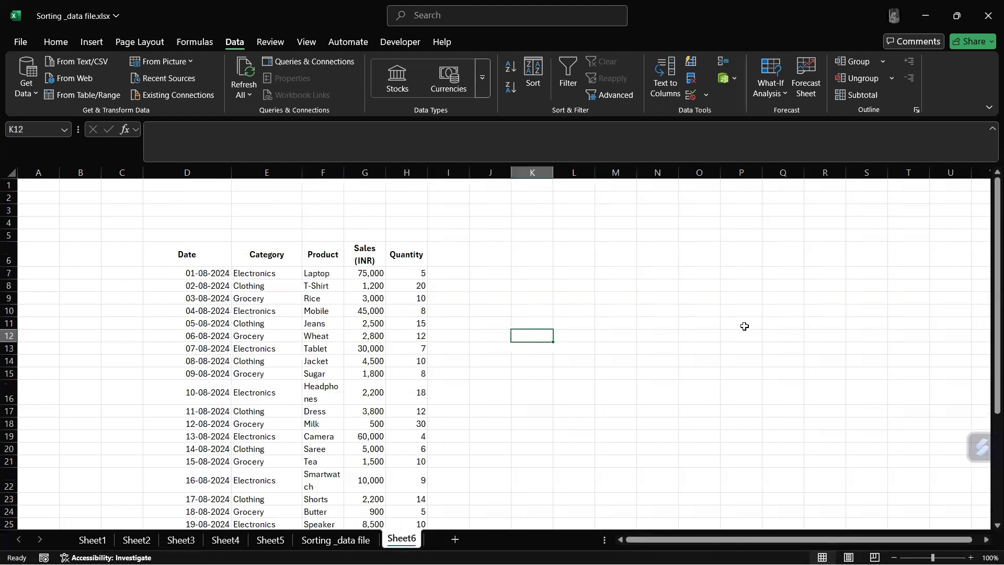
scroll(748, 317, down, 1)
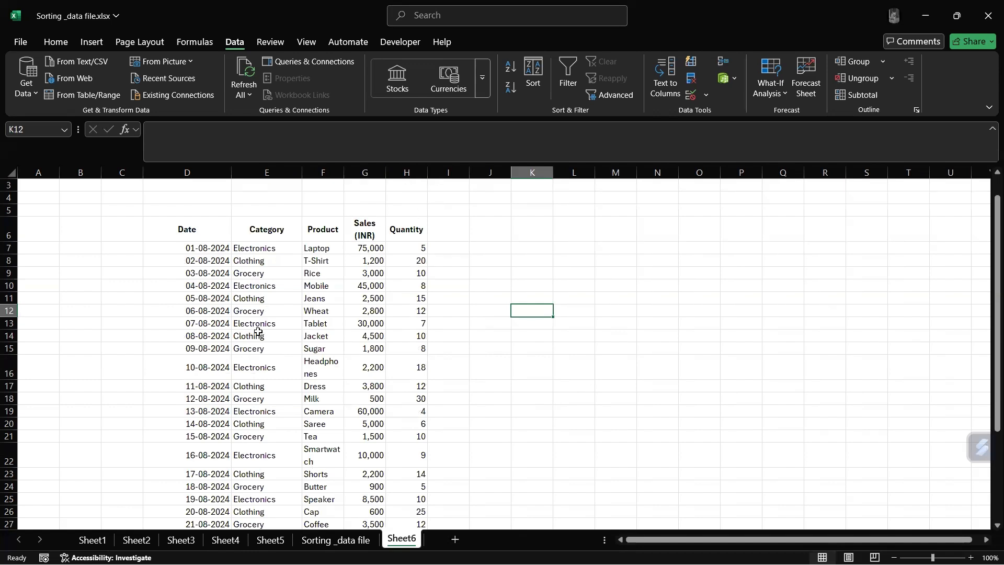
click(259, 325)
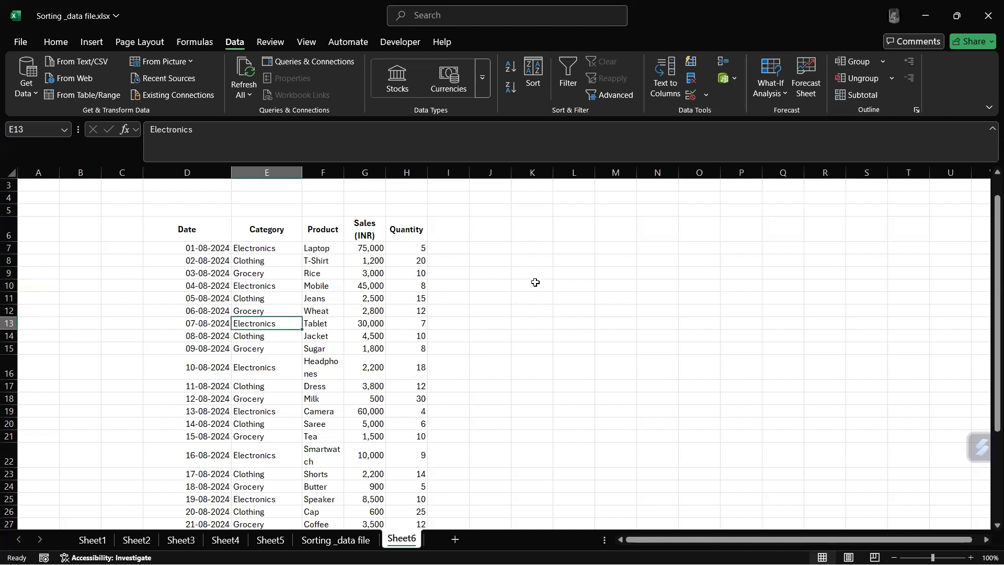
Switch filtering on for the Sheet6 table, look at the Date column's filter options, and switch filtering off again
click(562, 78)
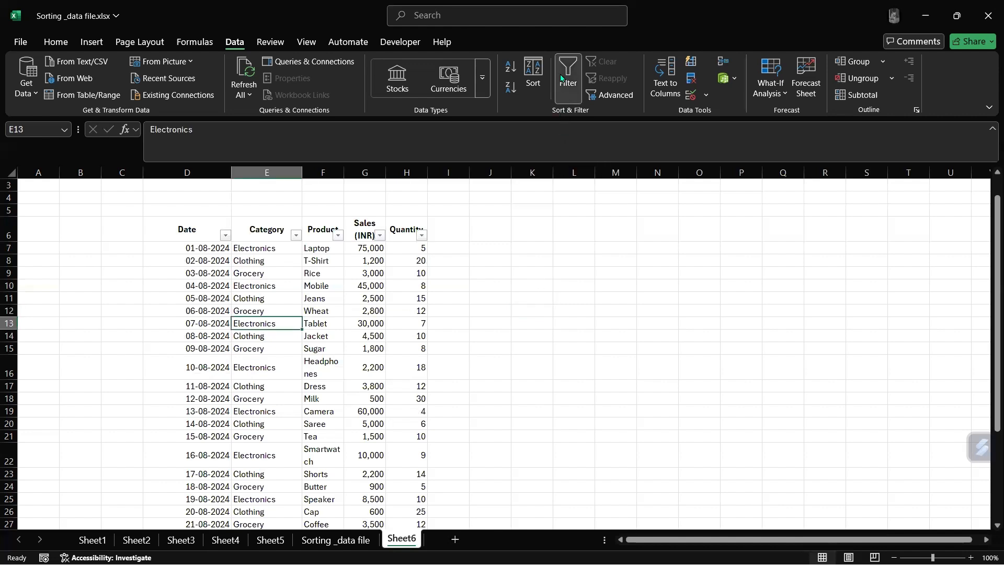
click(225, 236)
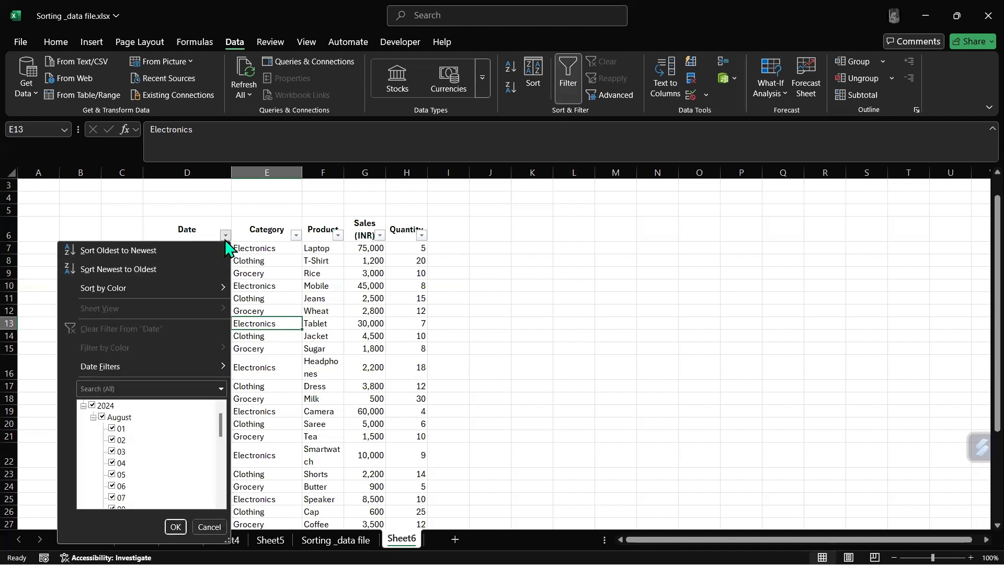
click(228, 238)
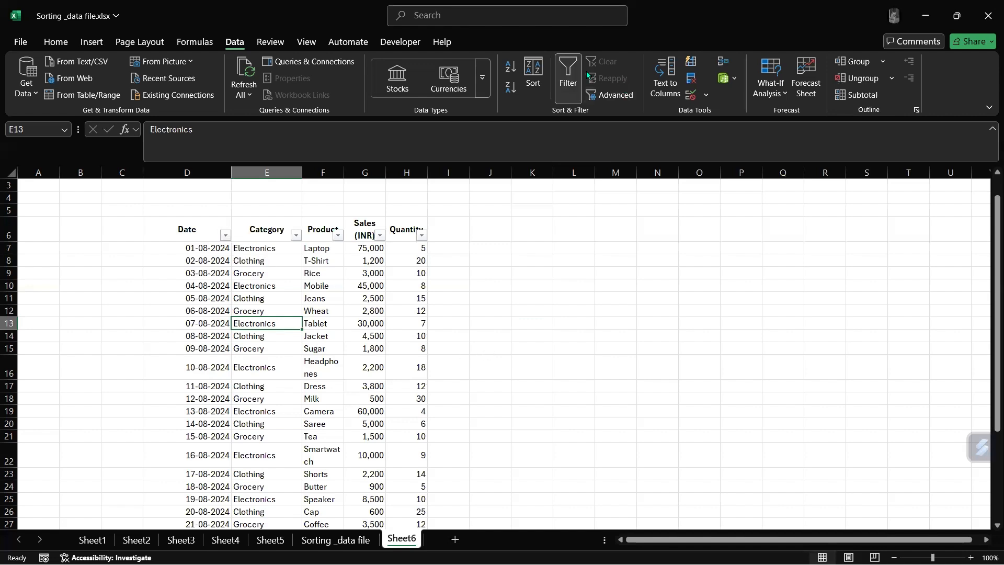
click(558, 87)
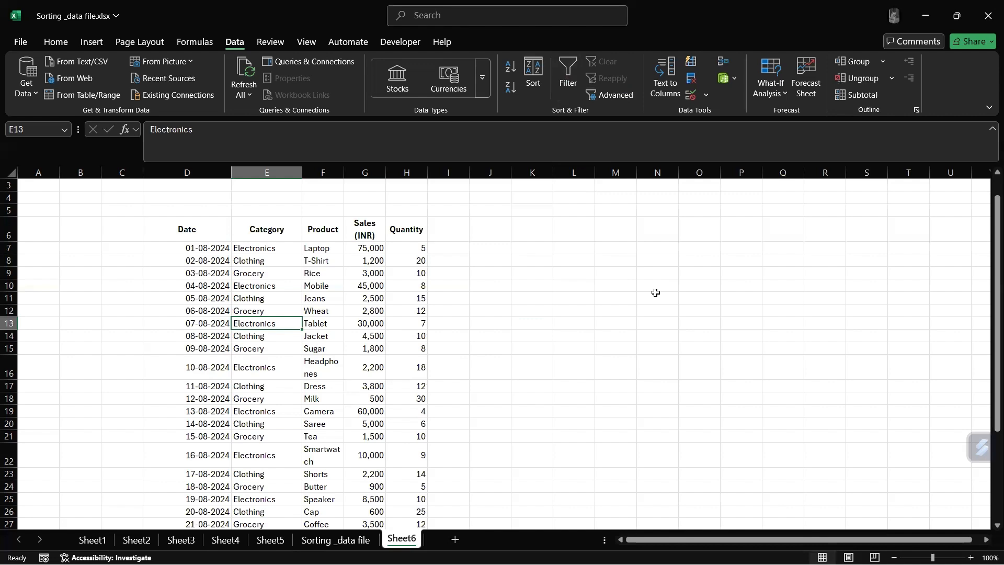
Switch filtering on for the product sales table and filter the Product column to show only Camera
key(ctrl+shift+l)
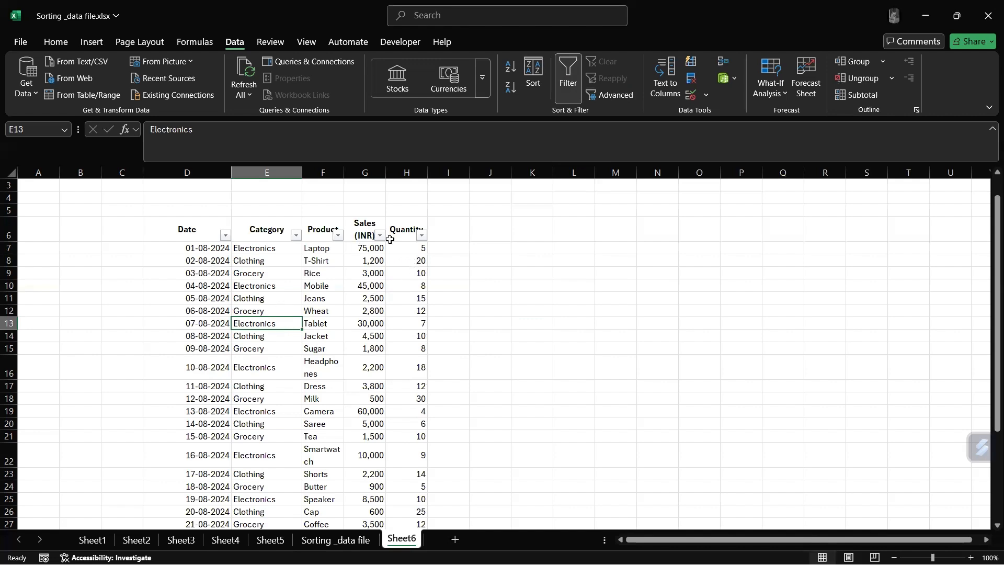
click(338, 236)
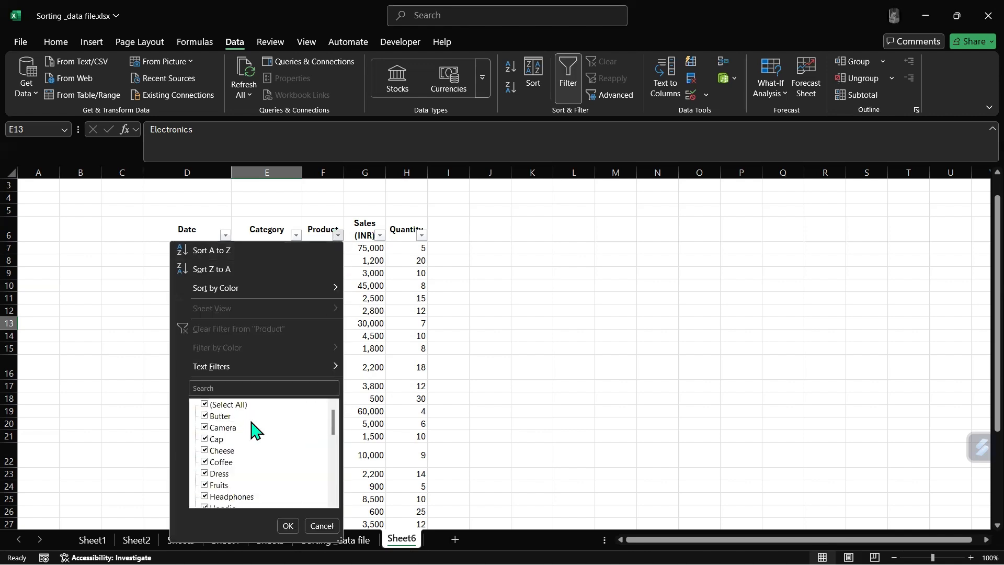
click(205, 405)
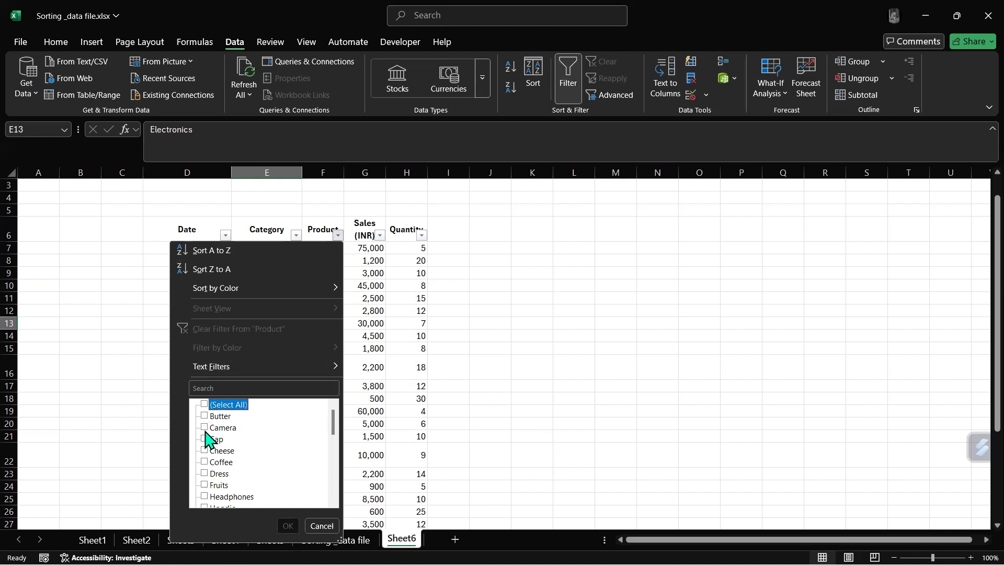
click(205, 428)
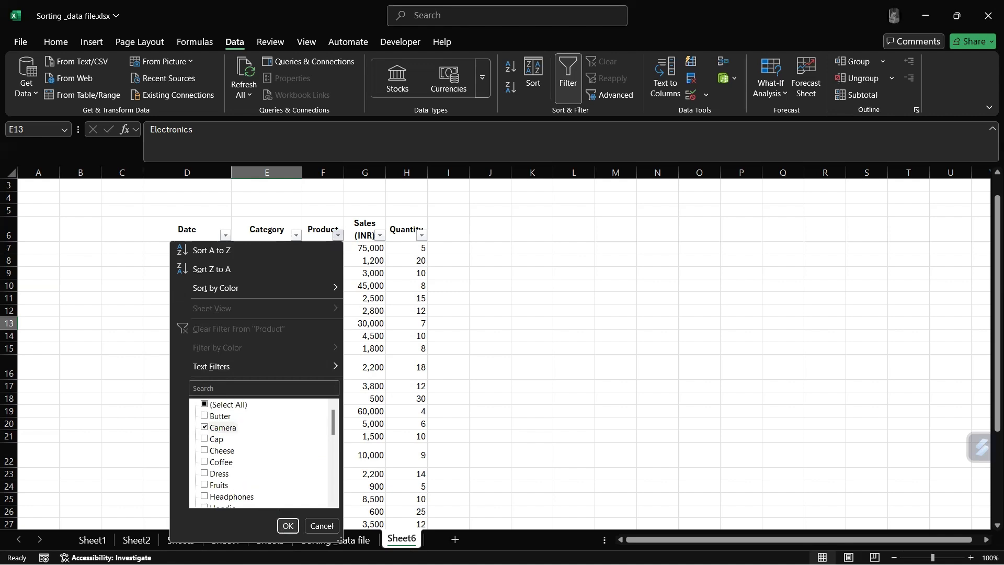
click(287, 527)
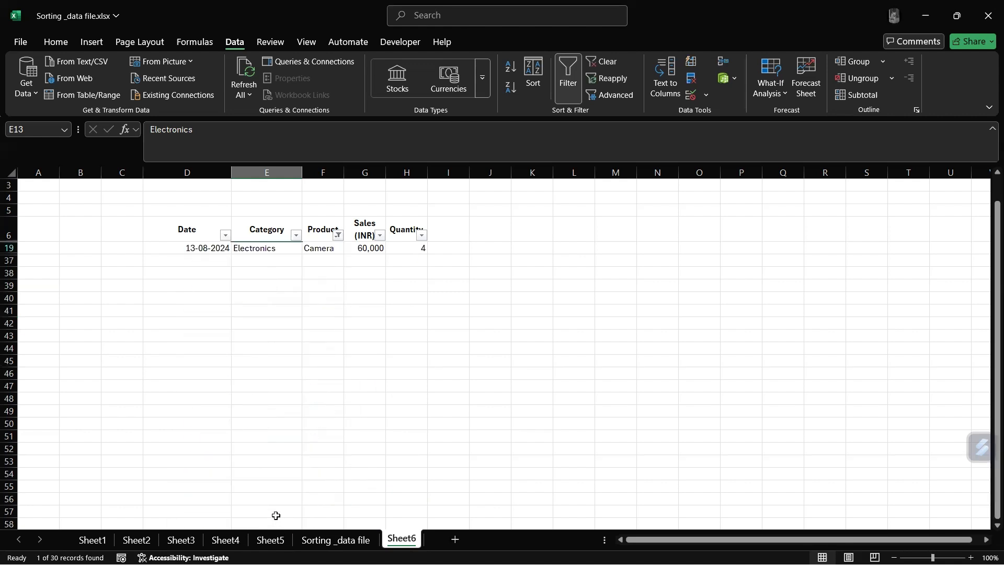
Clear the filter from the Product column and filter the Category column to show only Grocery
click(338, 235)
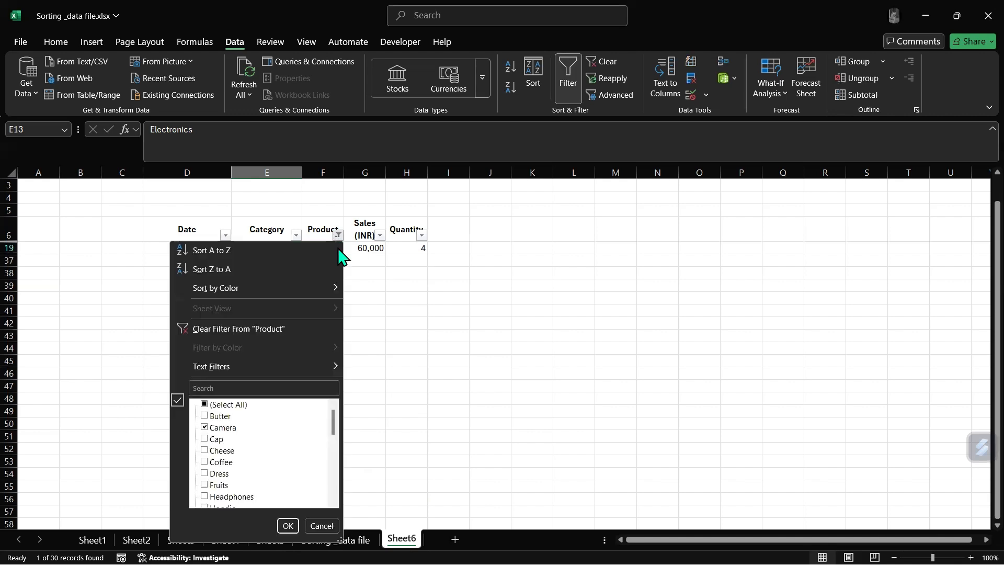
click(272, 331)
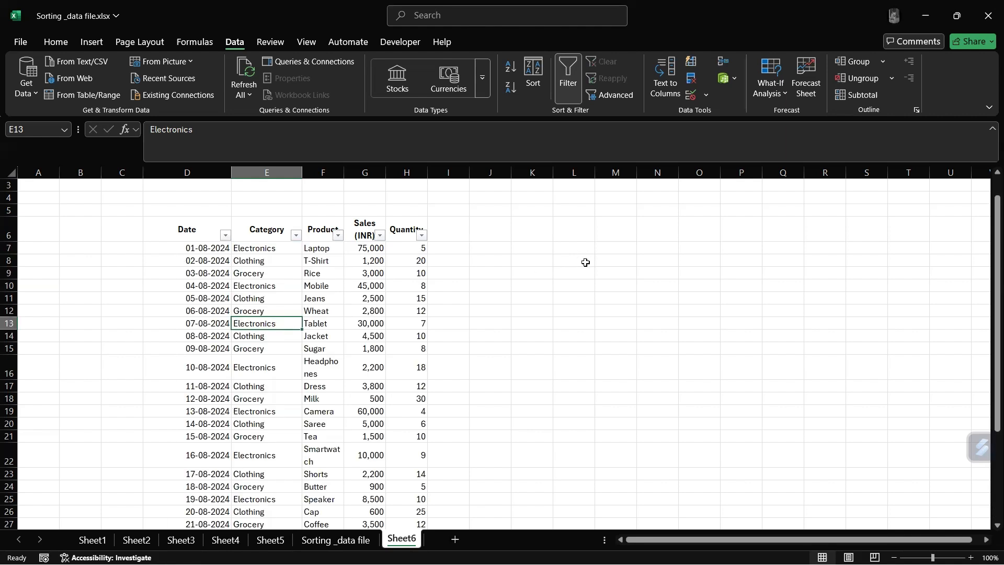
click(296, 235)
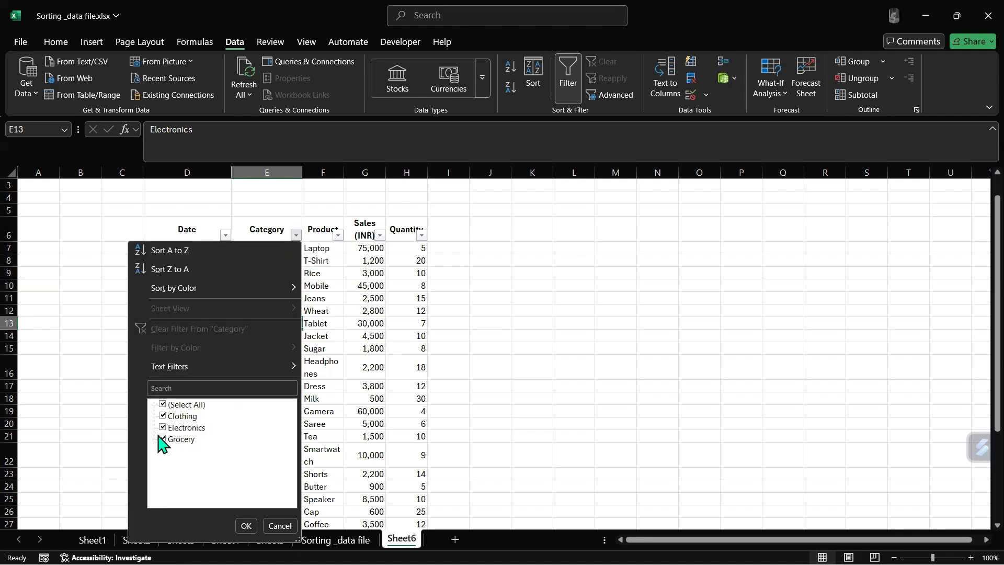
click(170, 407)
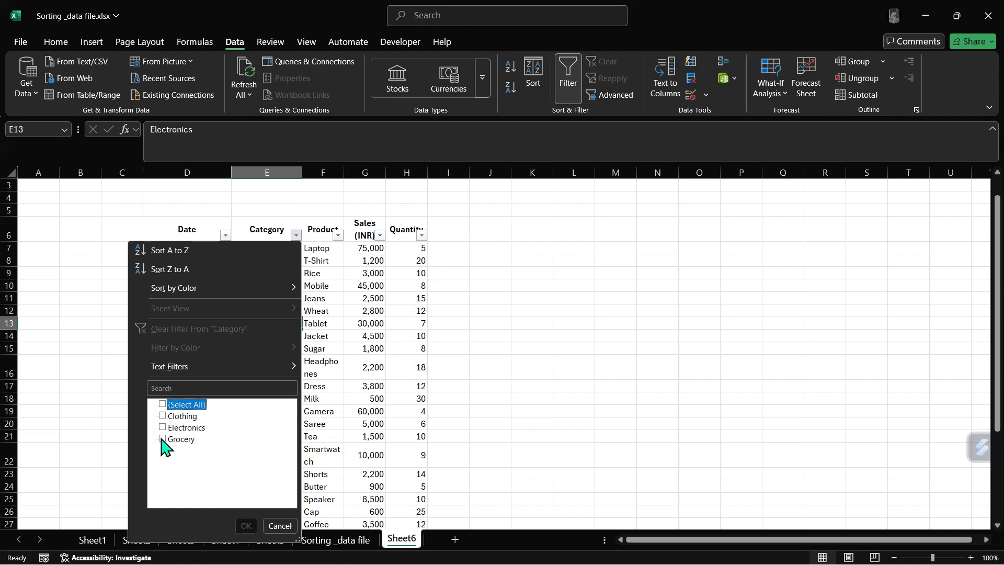
click(163, 439)
click(245, 525)
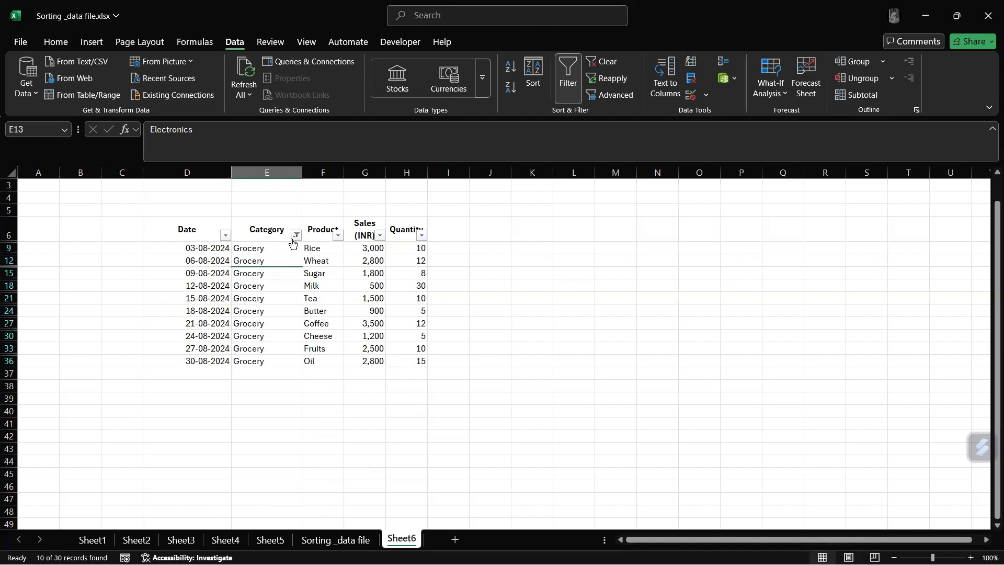
Change the Category filter to show Clothing and Electronics and exclude Grocery
click(294, 238)
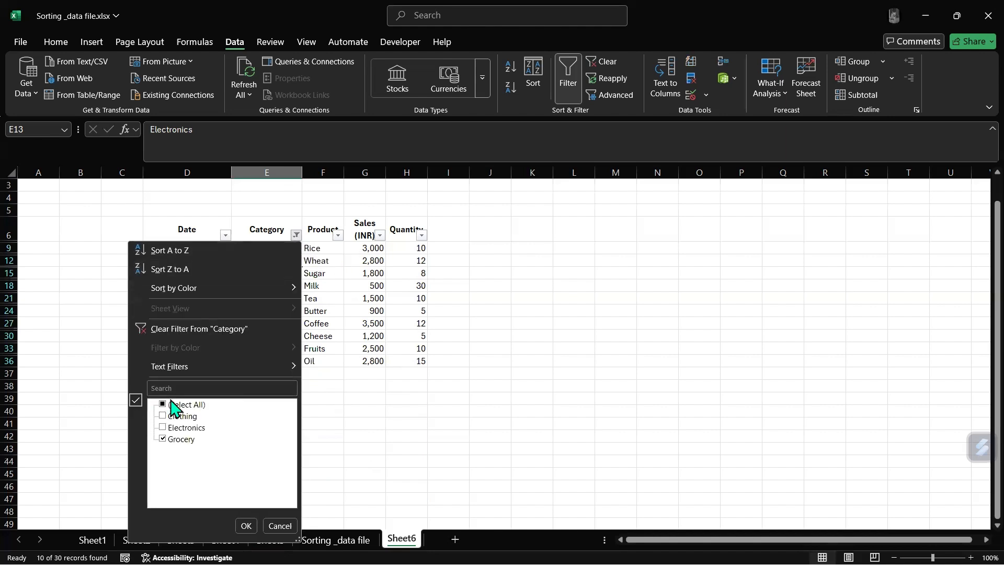
click(162, 440)
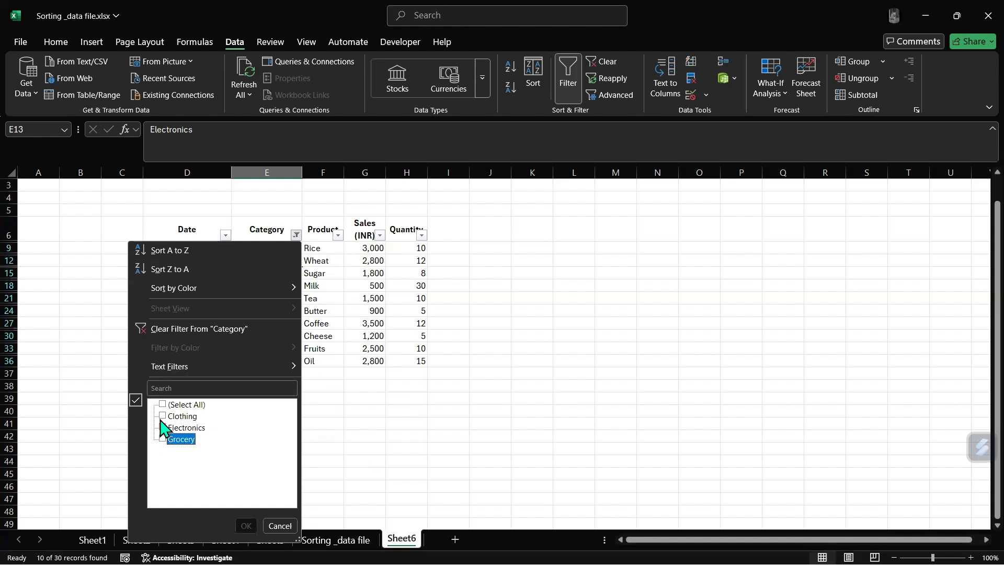
click(163, 417)
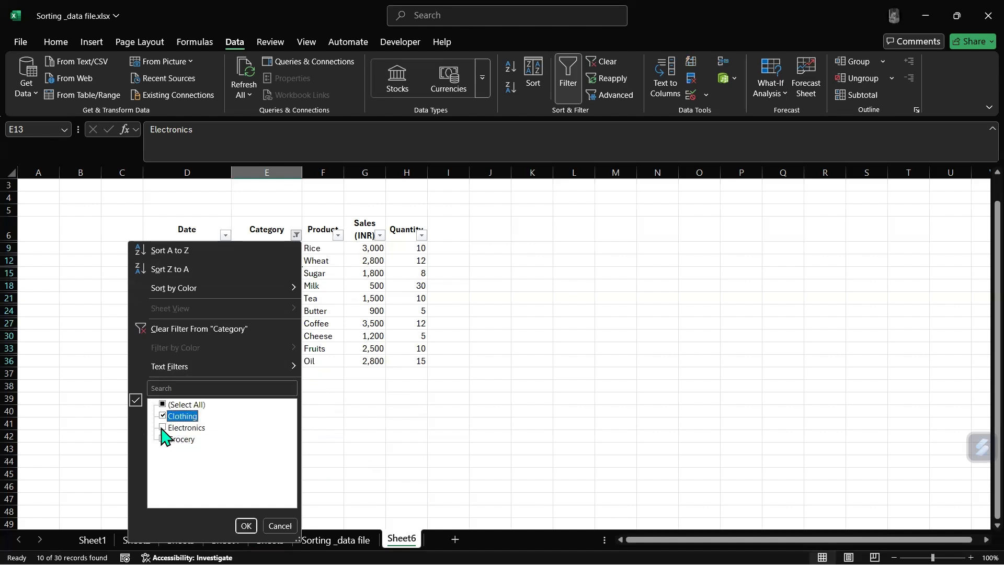
click(163, 428)
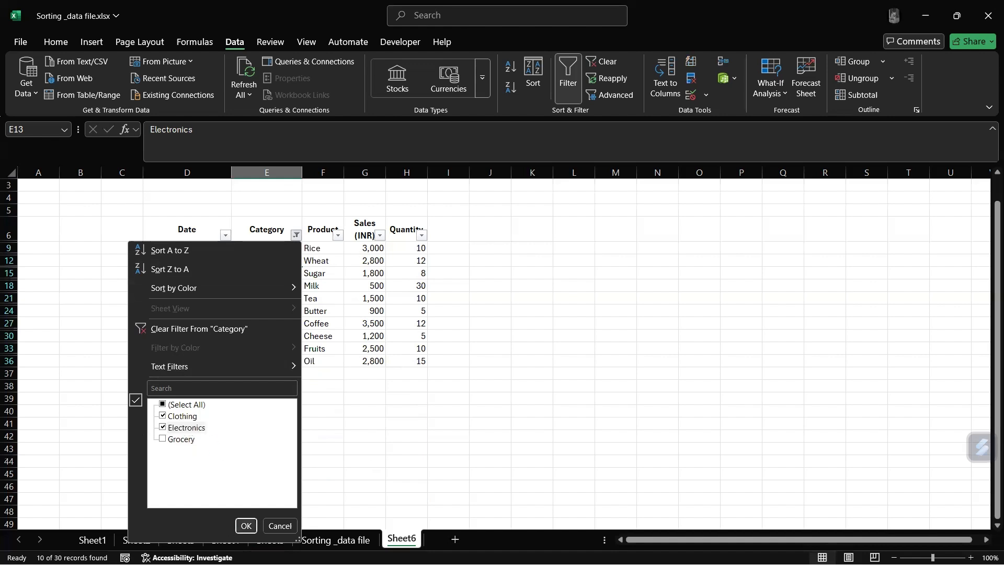
click(246, 526)
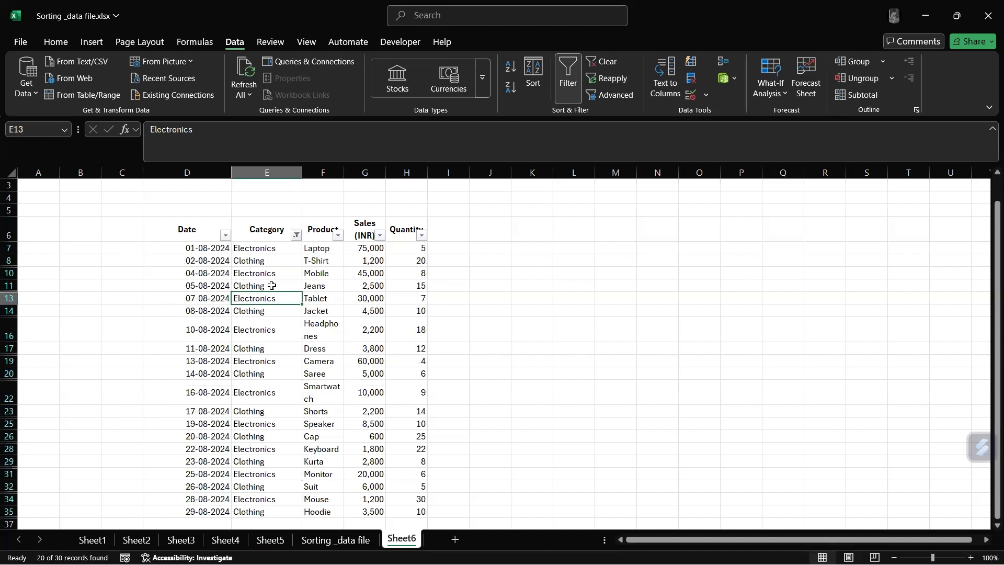
Narrow the Category filter to Clothing only and select an empty cell below the table
click(296, 236)
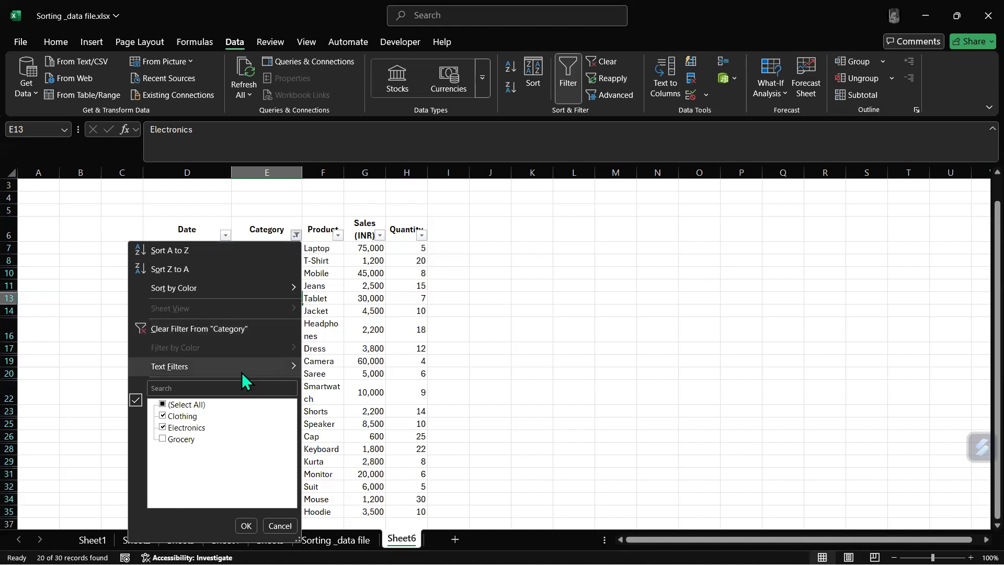
click(163, 428)
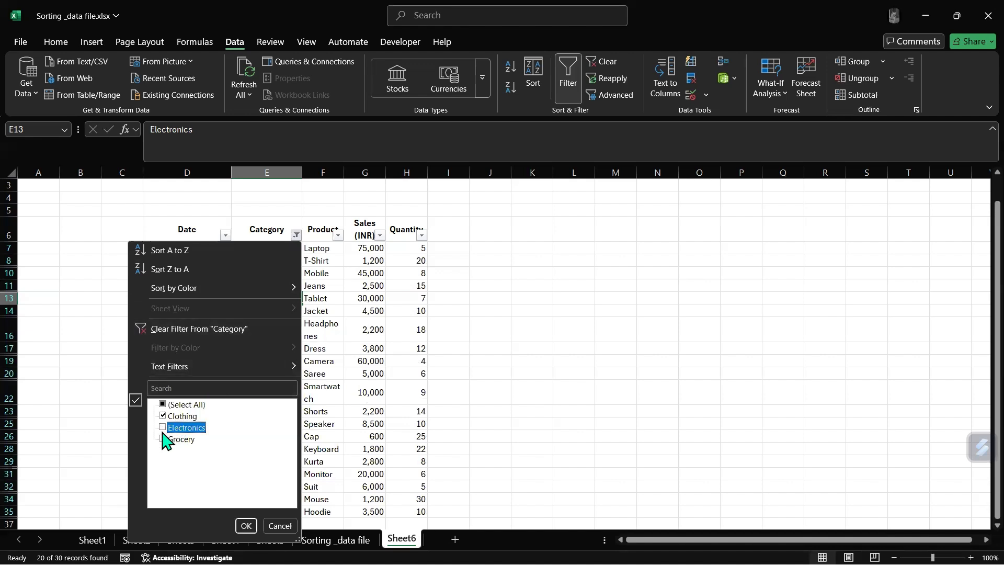
click(253, 525)
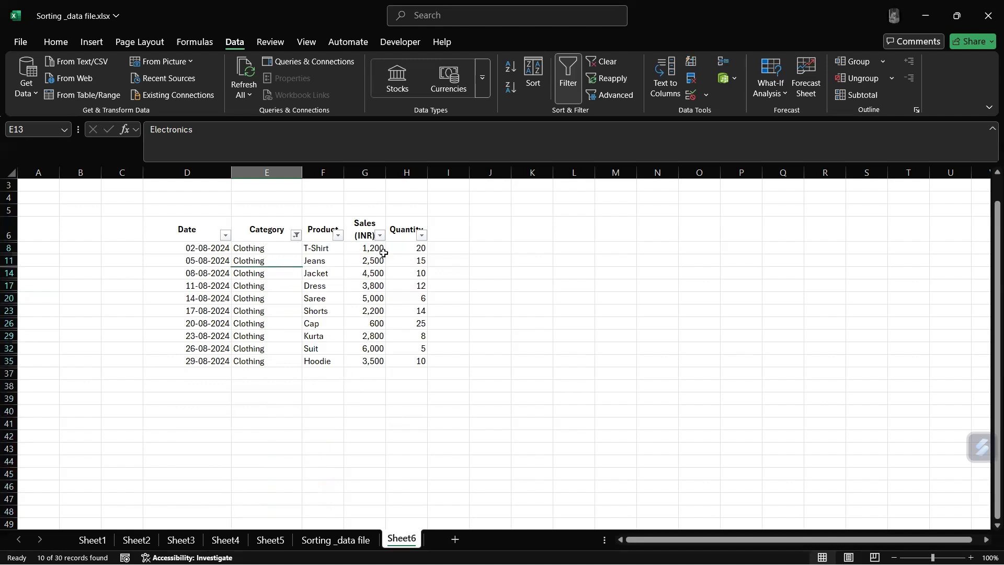
click(379, 424)
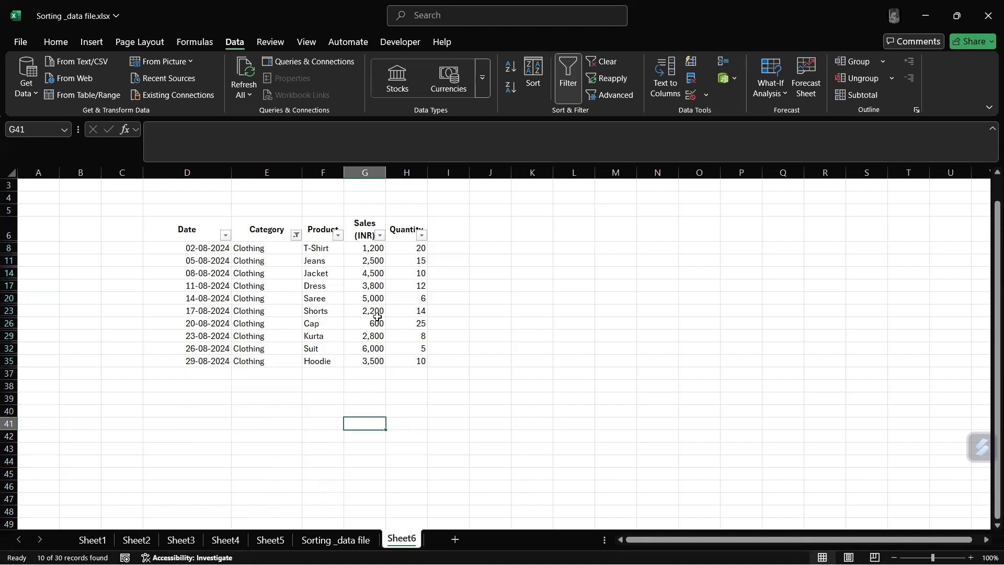
Apply a Top 10 number filter to the Sales (INR) column, showing the top 10 items
click(381, 237)
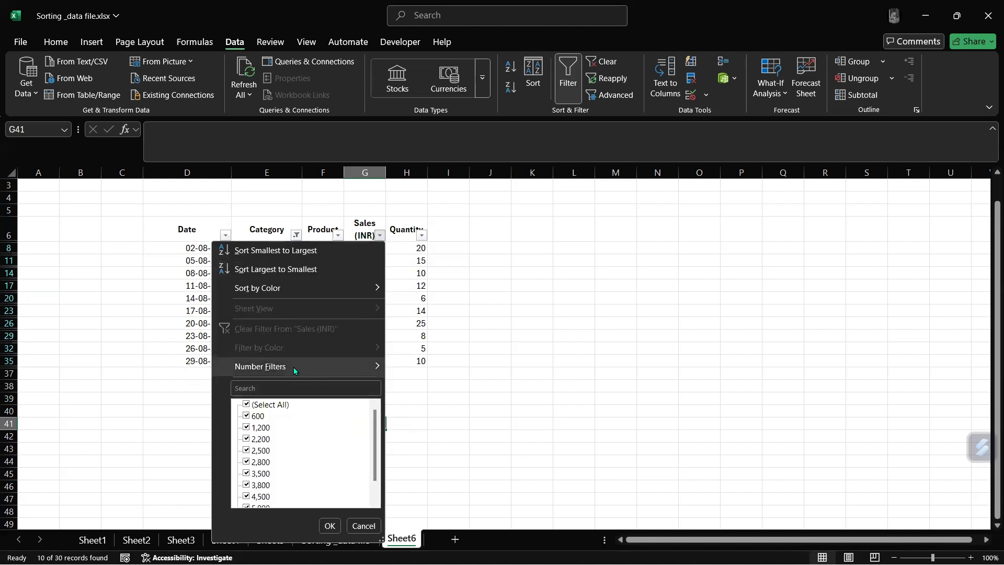
mouse_move(297, 366)
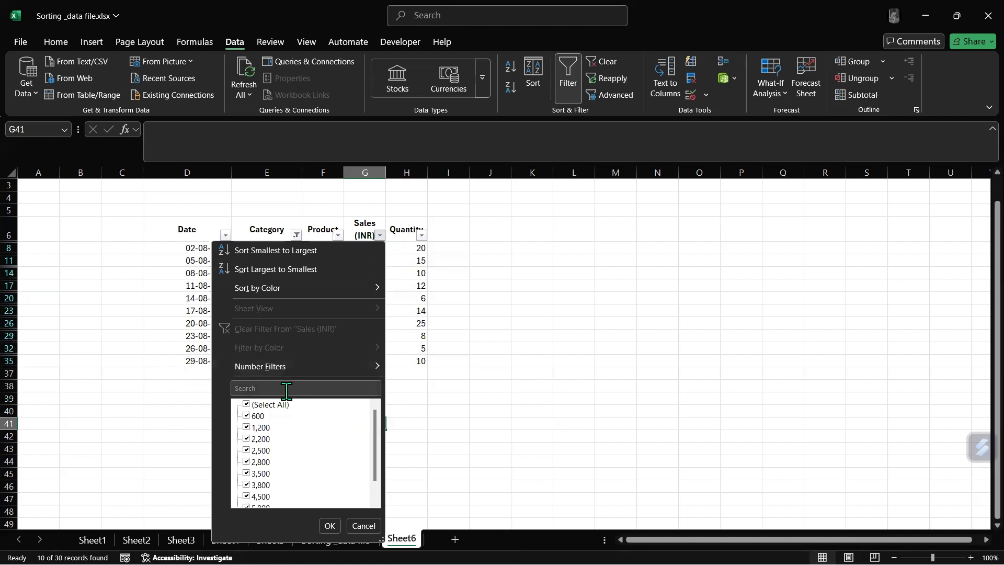
mouse_move(347, 366)
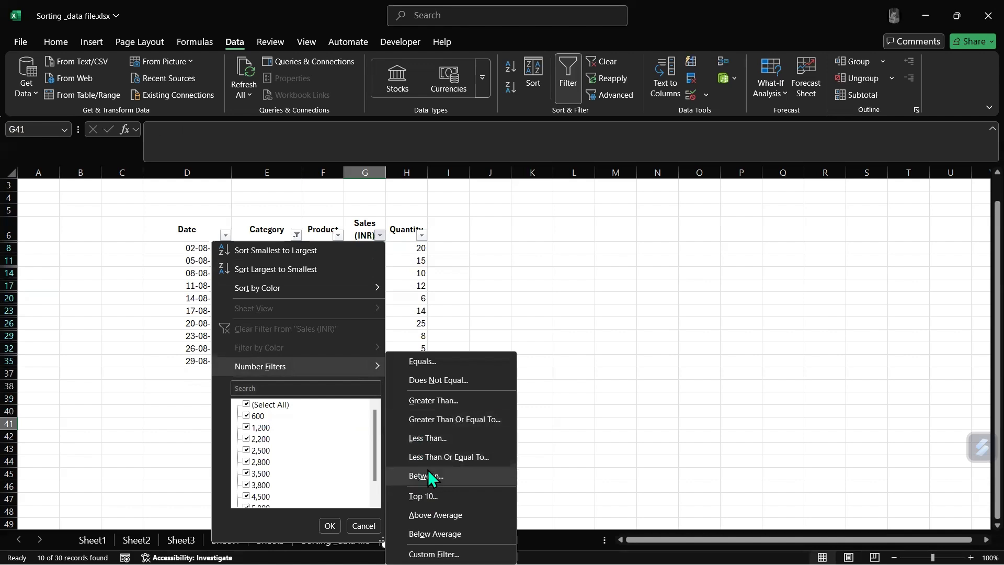
click(425, 496)
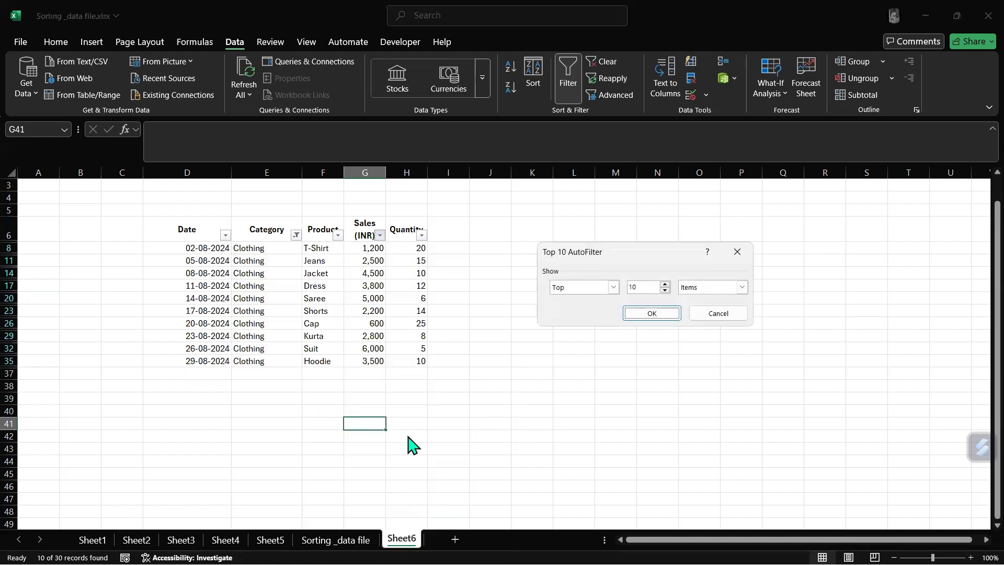
click(662, 316)
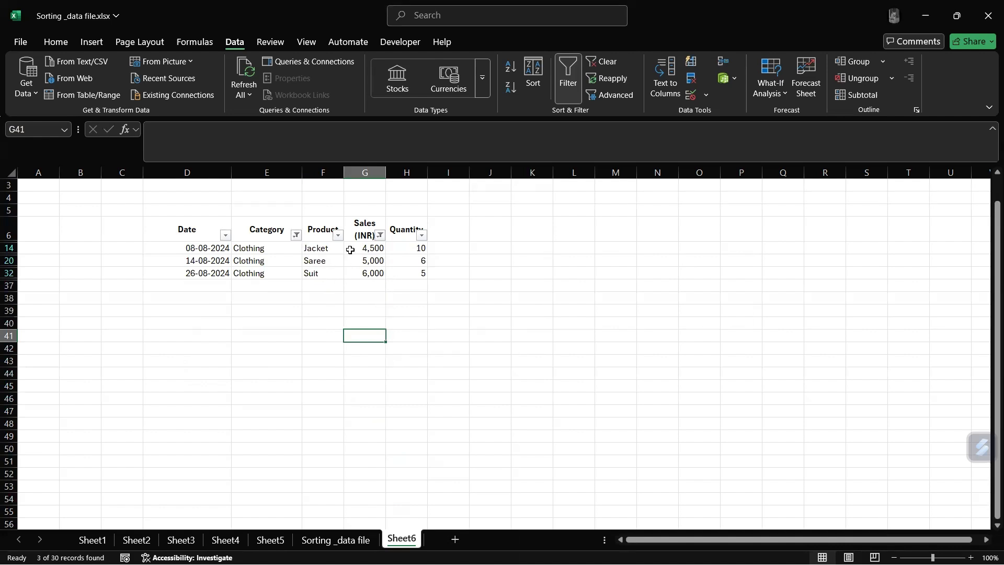
Clear the filters from the Category and Sales (INR) columns
click(296, 235)
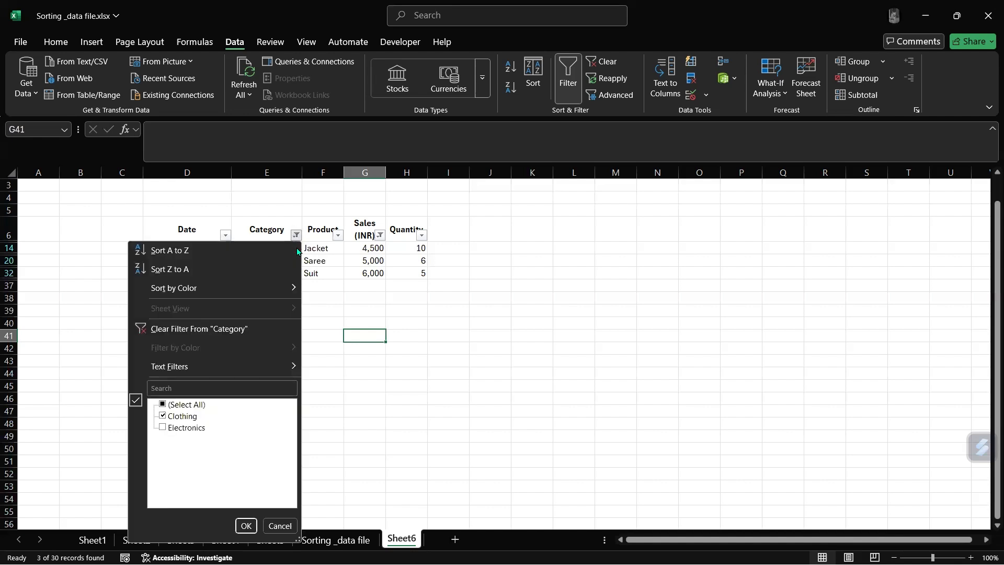
click(215, 329)
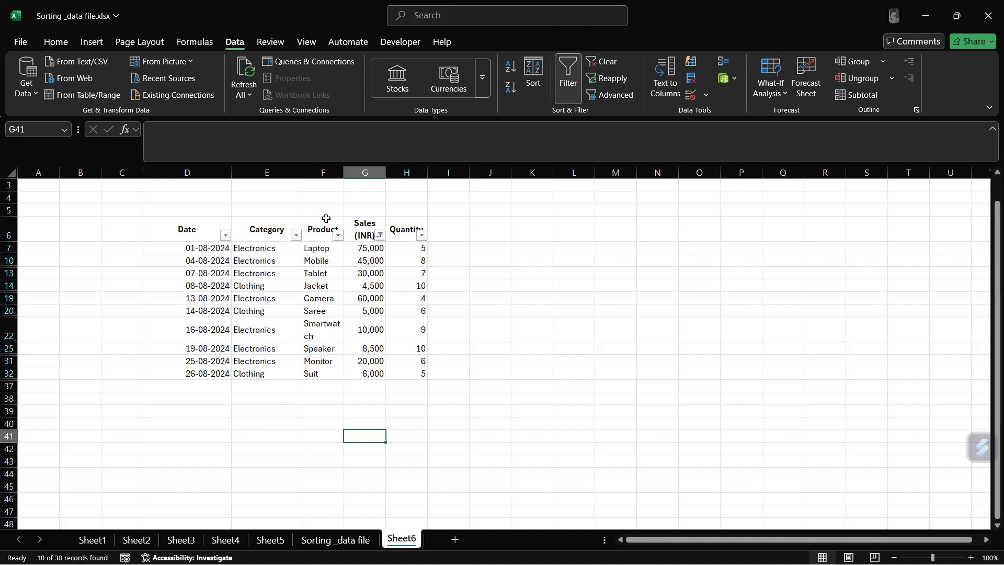
click(380, 236)
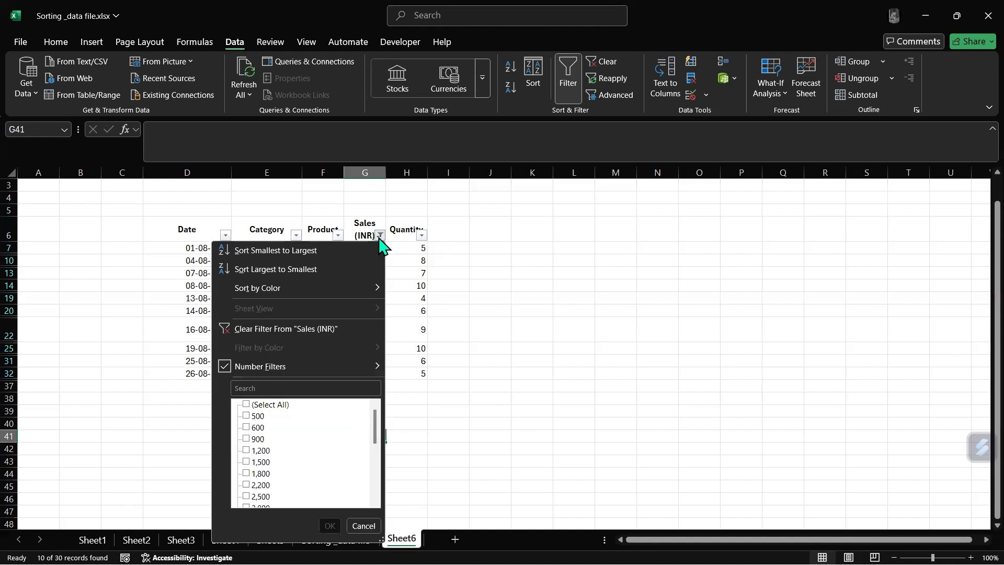
click(295, 329)
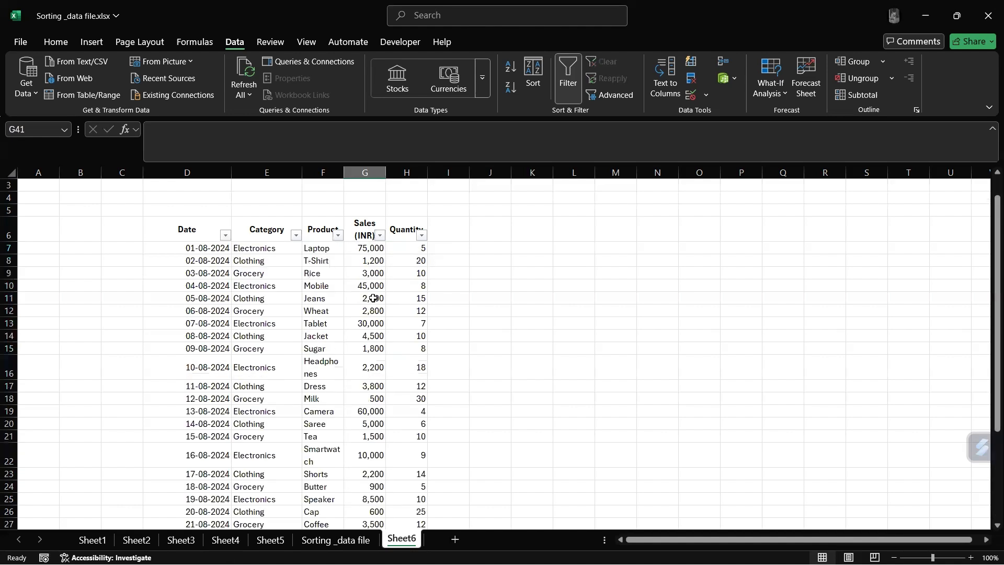
Filter the unfiltered table to the top 10 items by Sales (INR), and clear that filter again
click(381, 235)
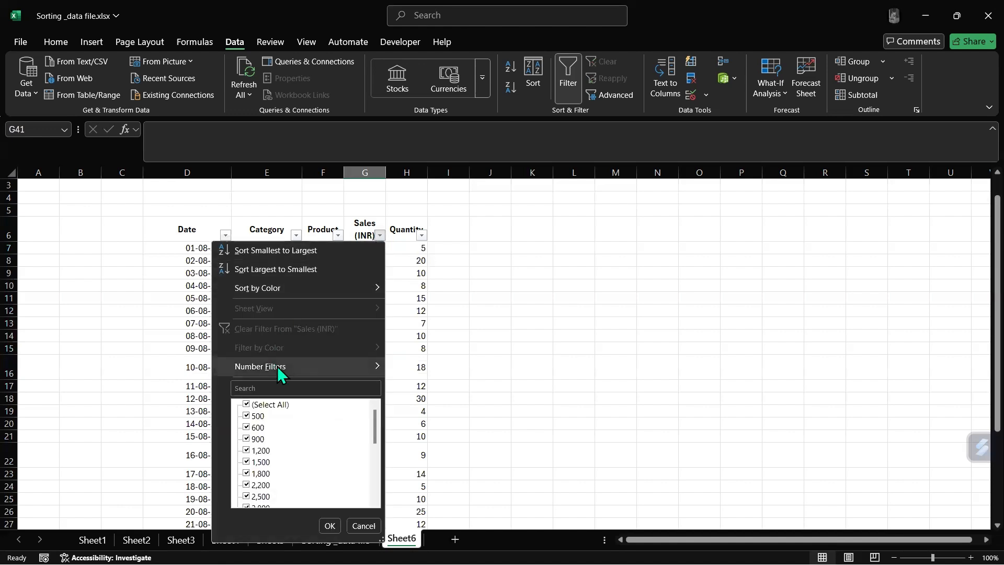
click(450, 495)
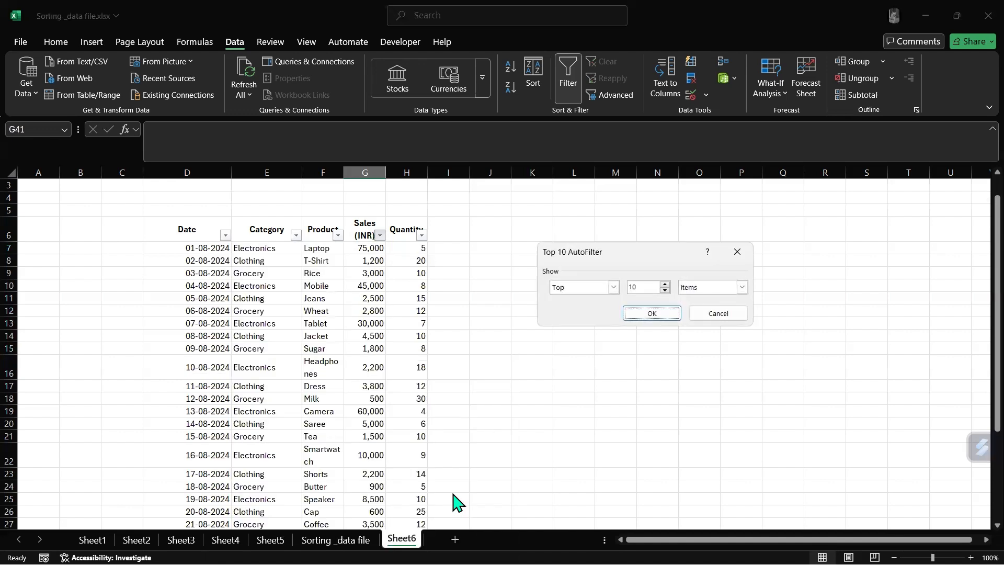
click(646, 313)
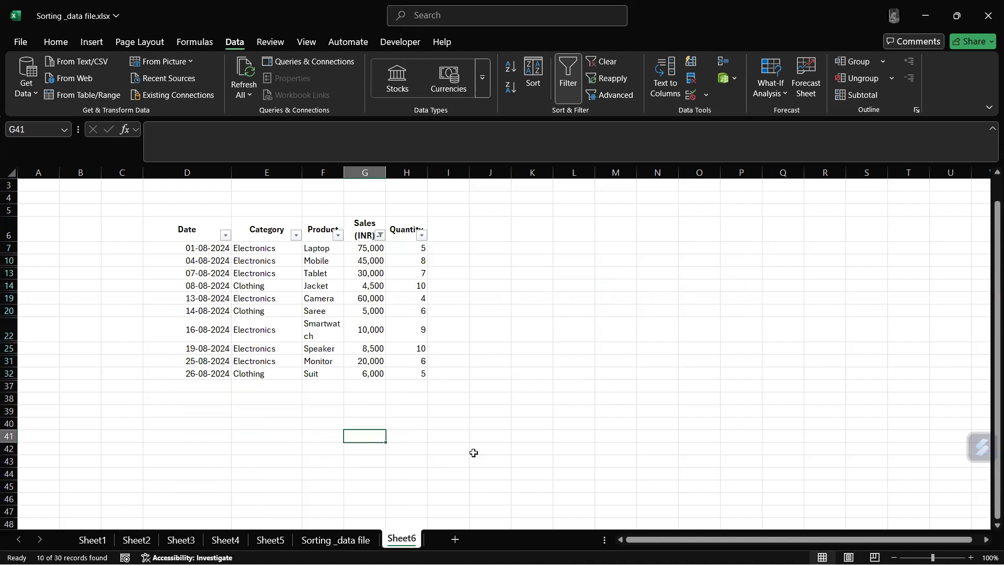
click(380, 235)
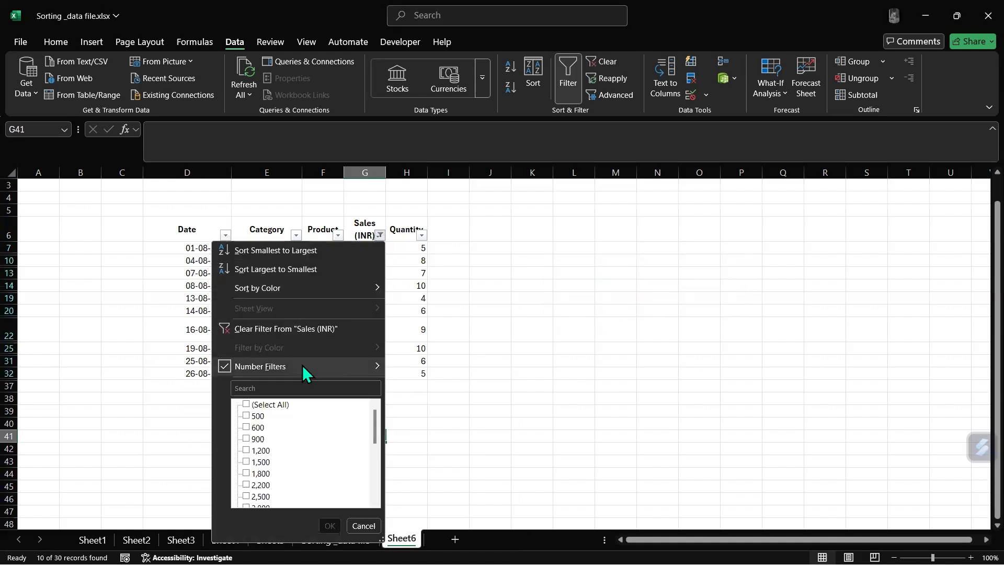
click(309, 327)
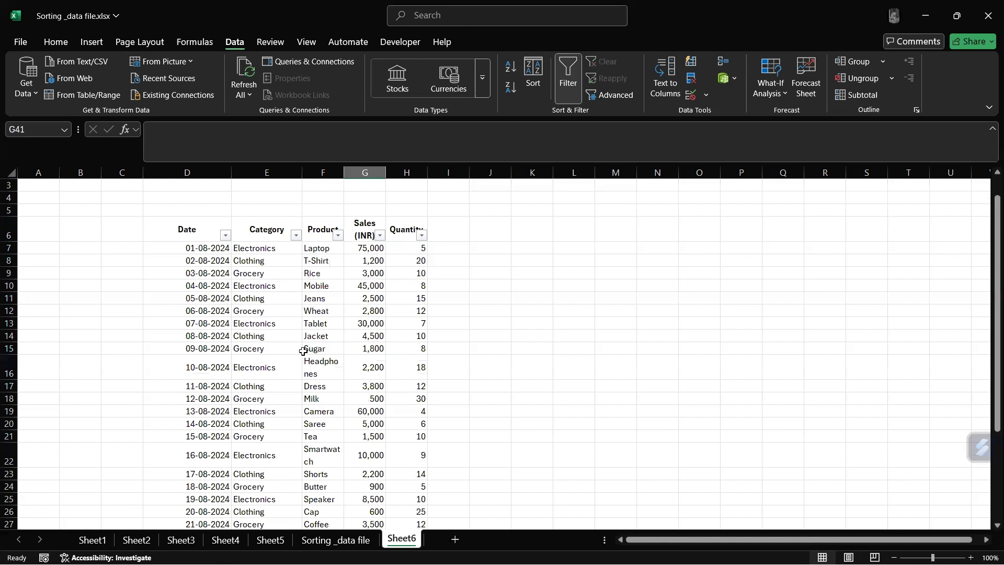
Filter the table to the top 3 items by Sales (INR), and clear that filter again
click(381, 237)
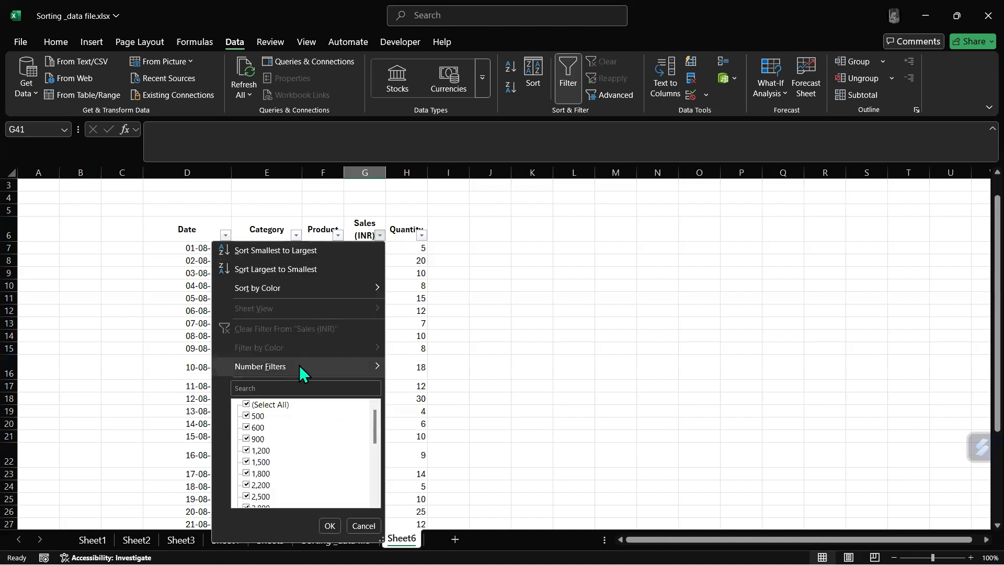
mouse_move(306, 365)
click(440, 498)
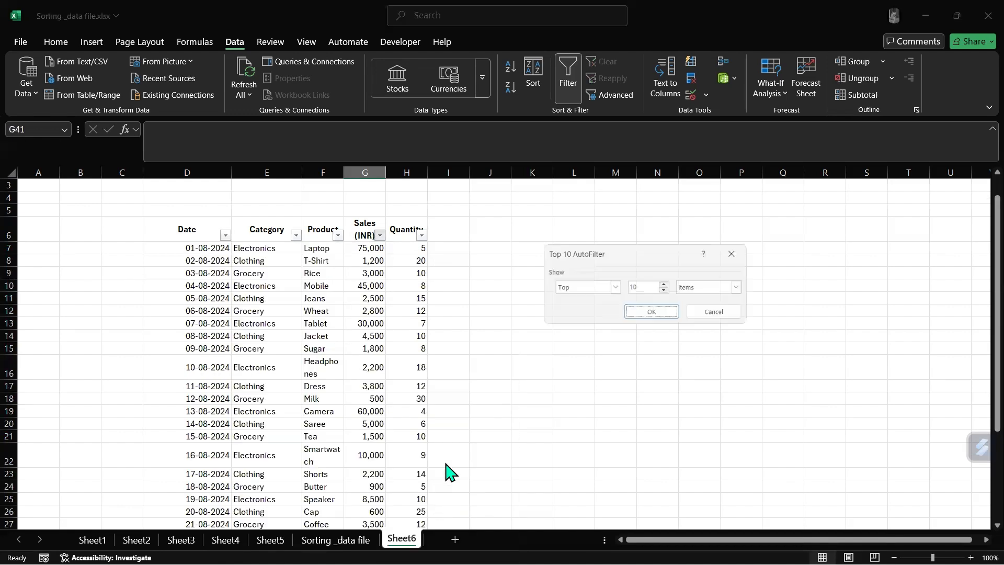
key(BackSpace)
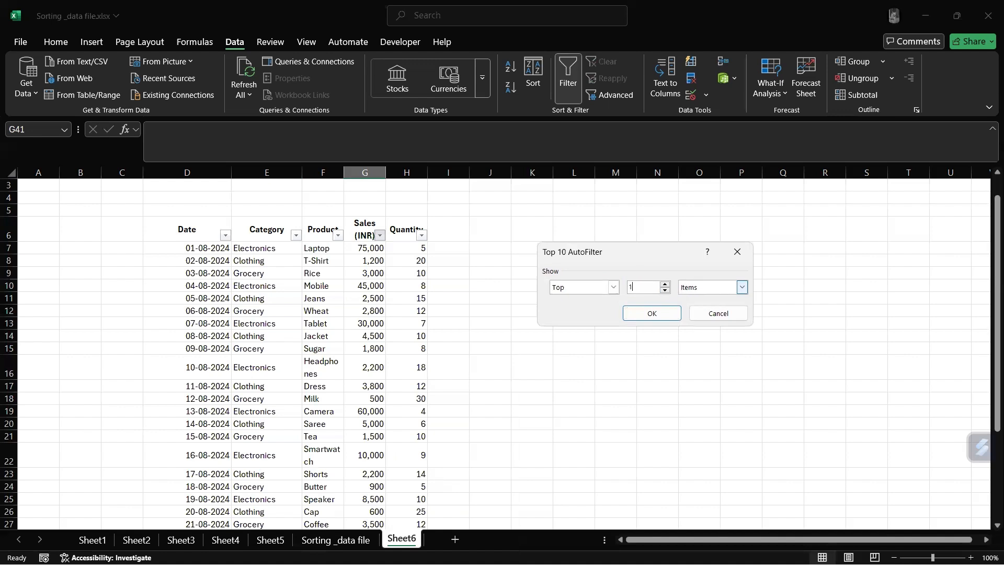
text(3)
key(Return)
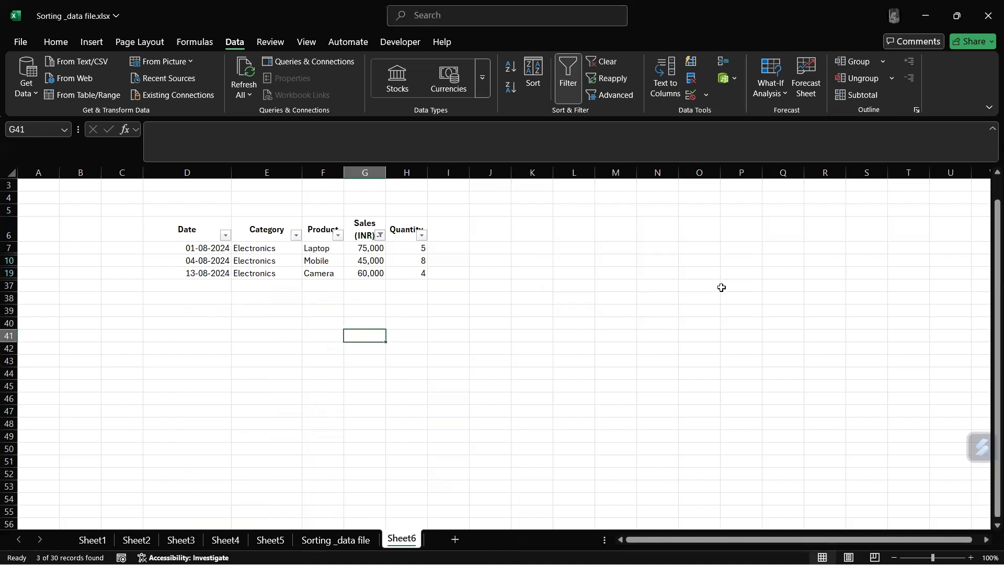
click(356, 365)
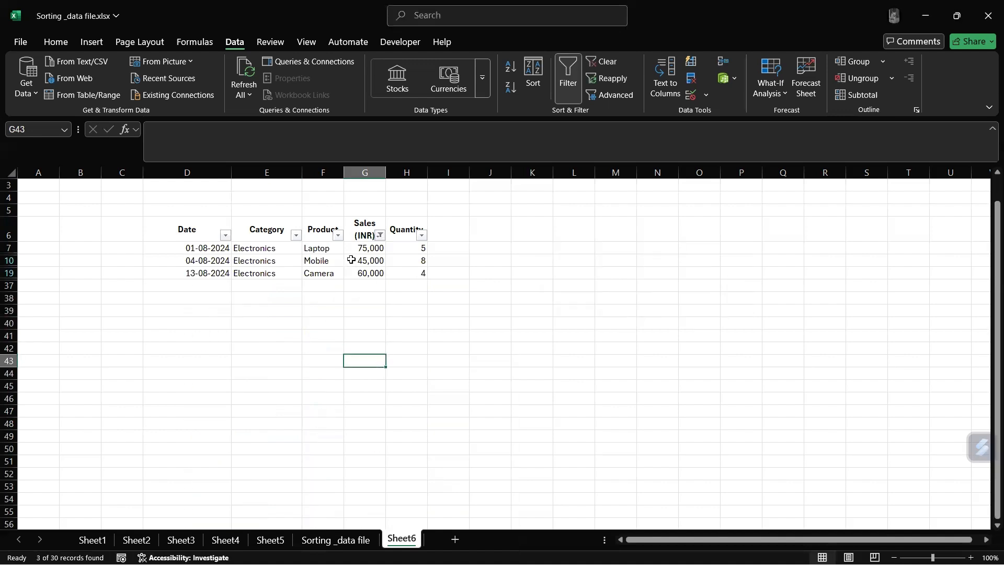
click(376, 260)
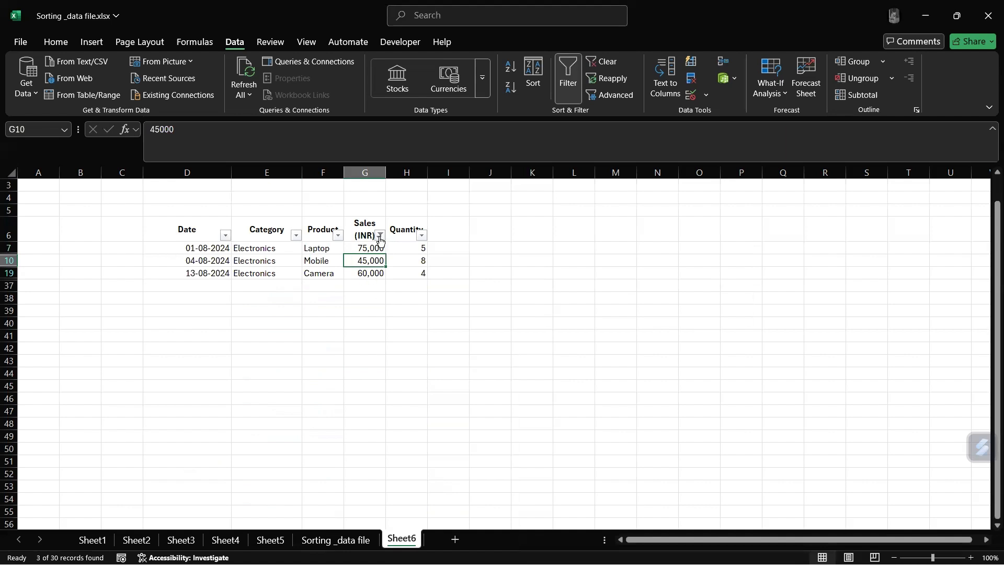
click(381, 236)
click(316, 330)
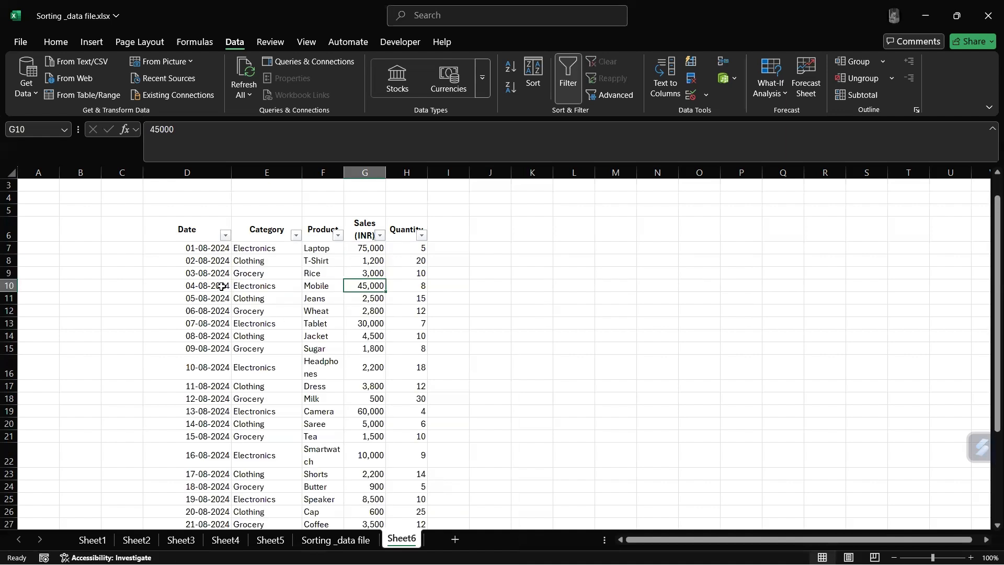
Sort the table by Date from oldest to newest, and reverse it to newest to oldest
click(225, 236)
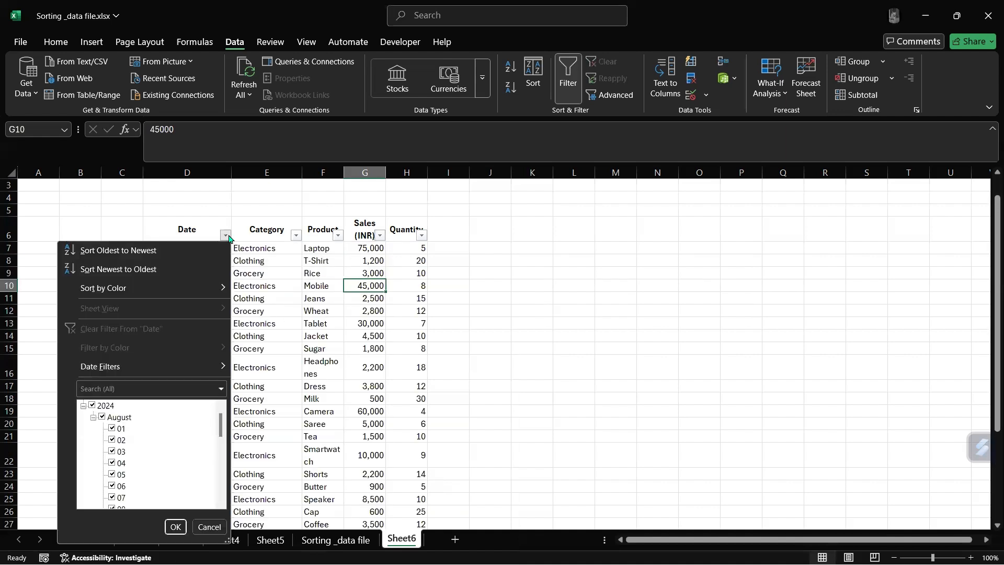
click(171, 249)
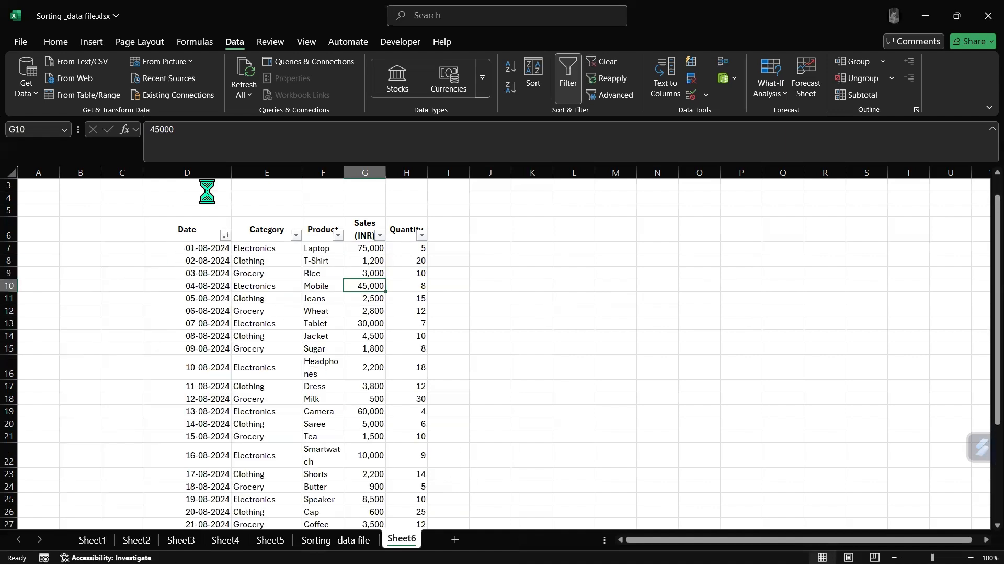
click(225, 235)
click(176, 272)
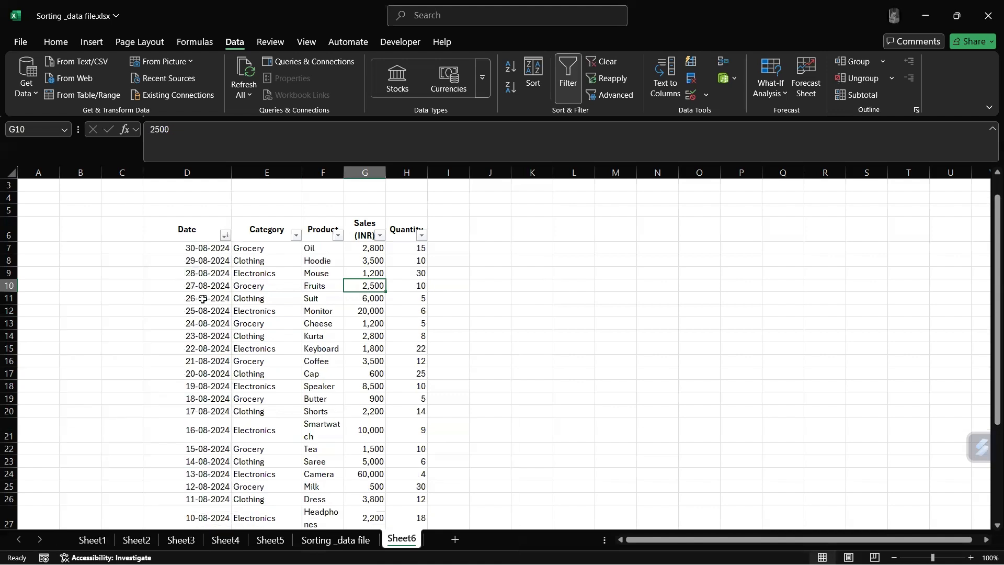
Re-sort the table by the Date column from oldest to newest
click(228, 245)
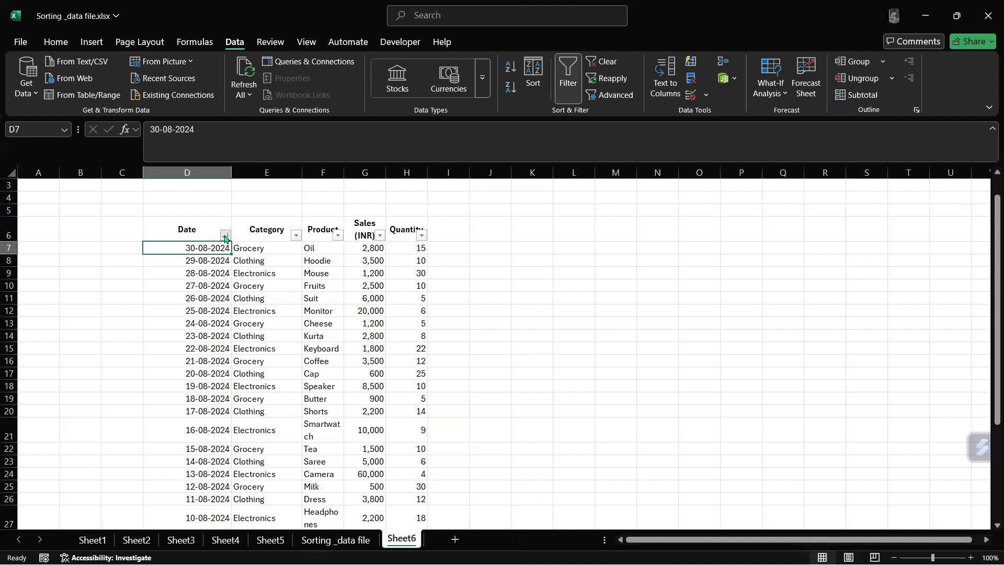
click(225, 235)
click(168, 252)
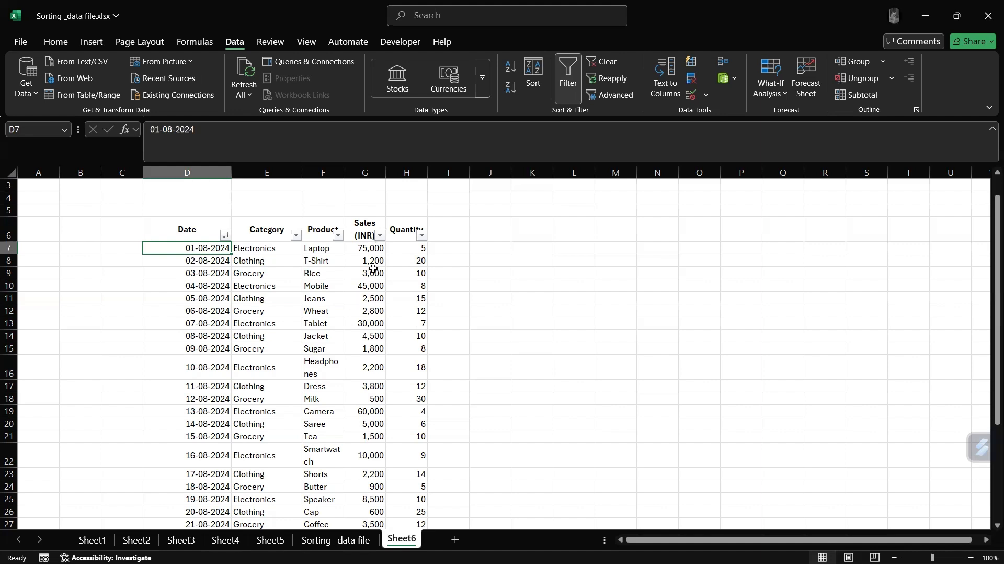
Filter the Sales (INR) column to values less than 2500, and clear that filter again
click(380, 236)
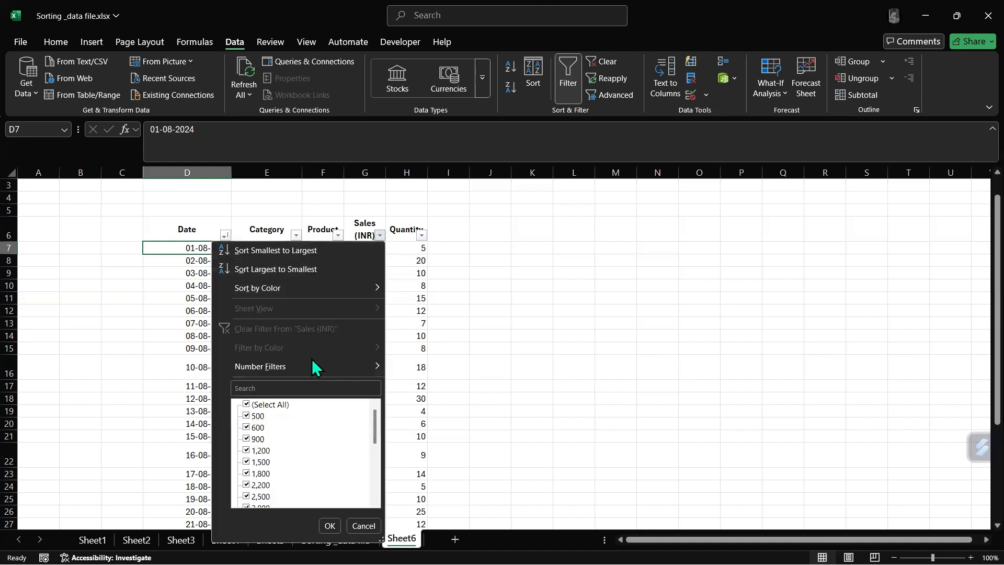
mouse_move(321, 362)
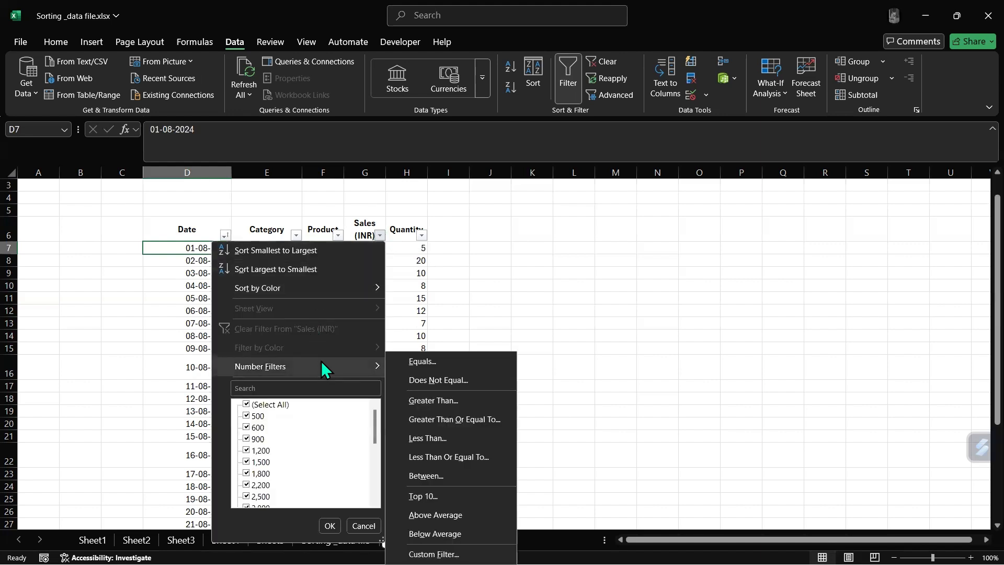
click(439, 439)
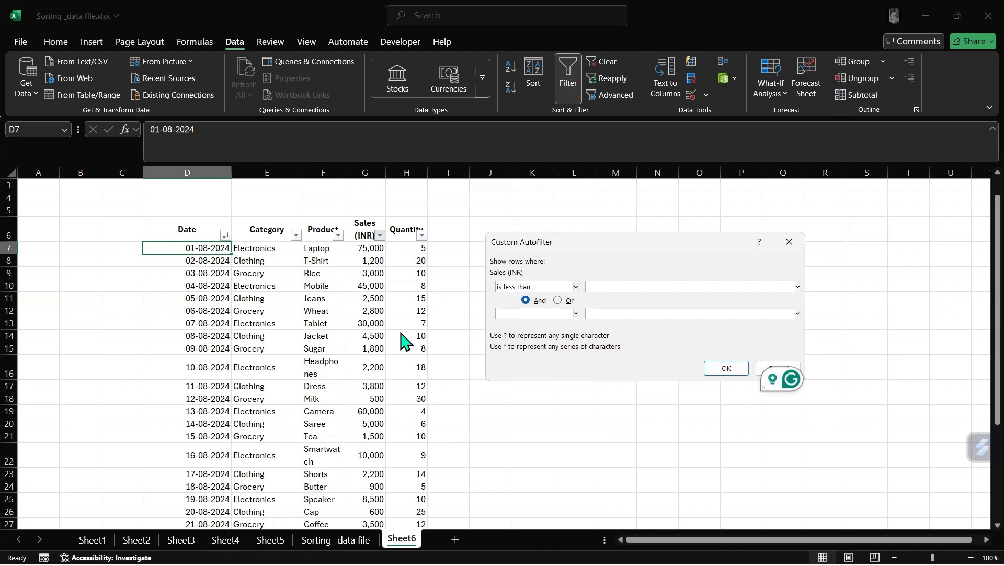
mouse_move(978, 562)
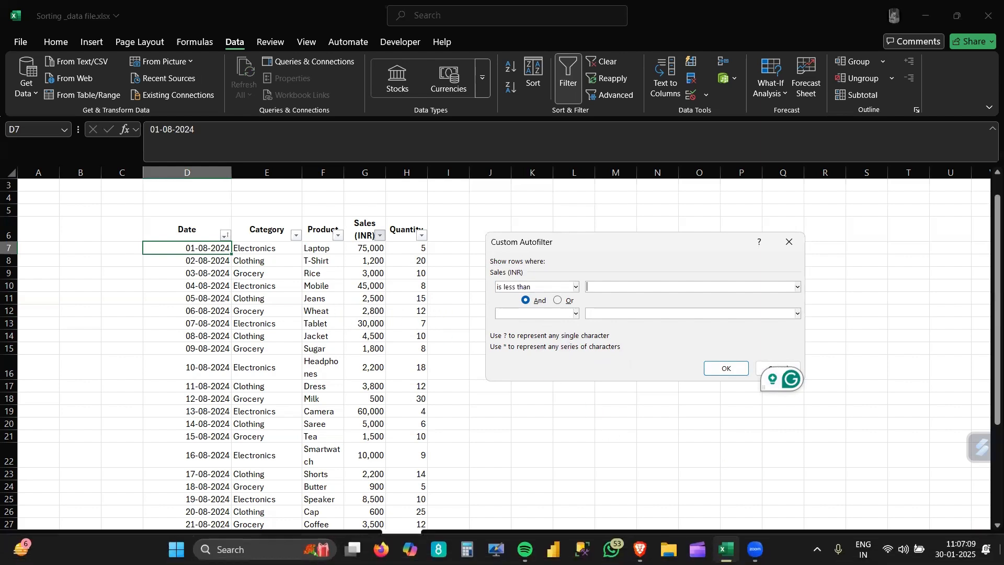
text(25)
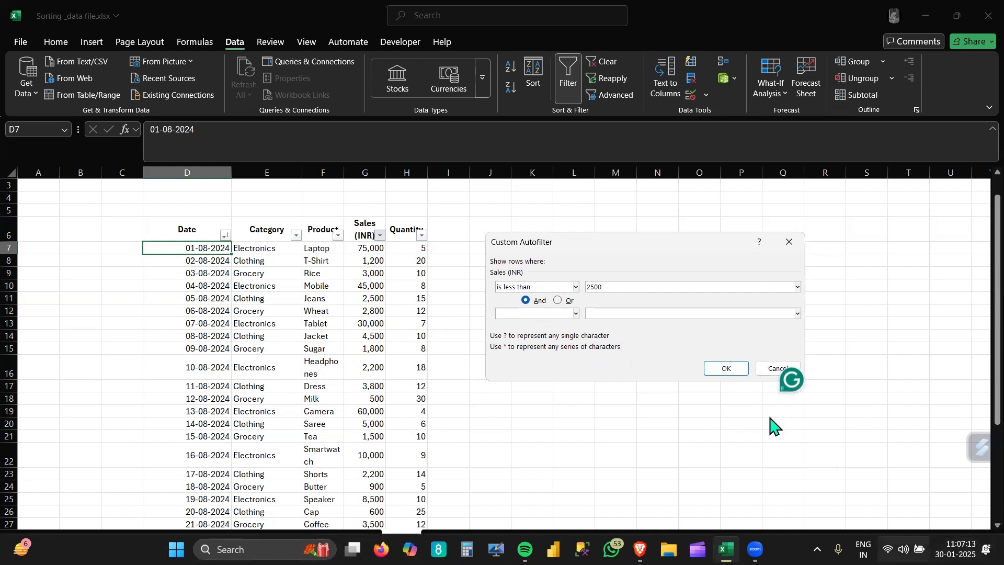
text(00)
click(722, 369)
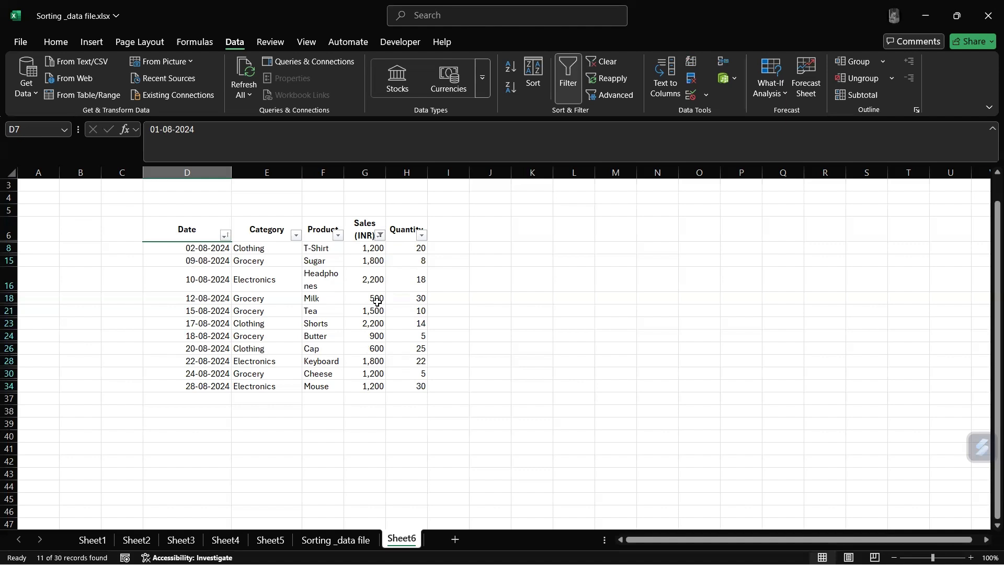
click(380, 235)
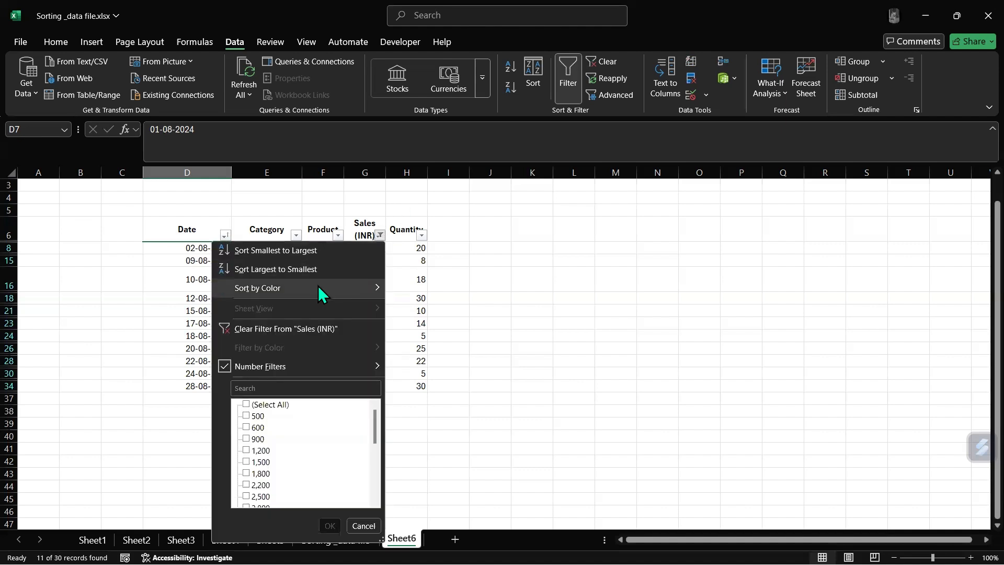
click(301, 328)
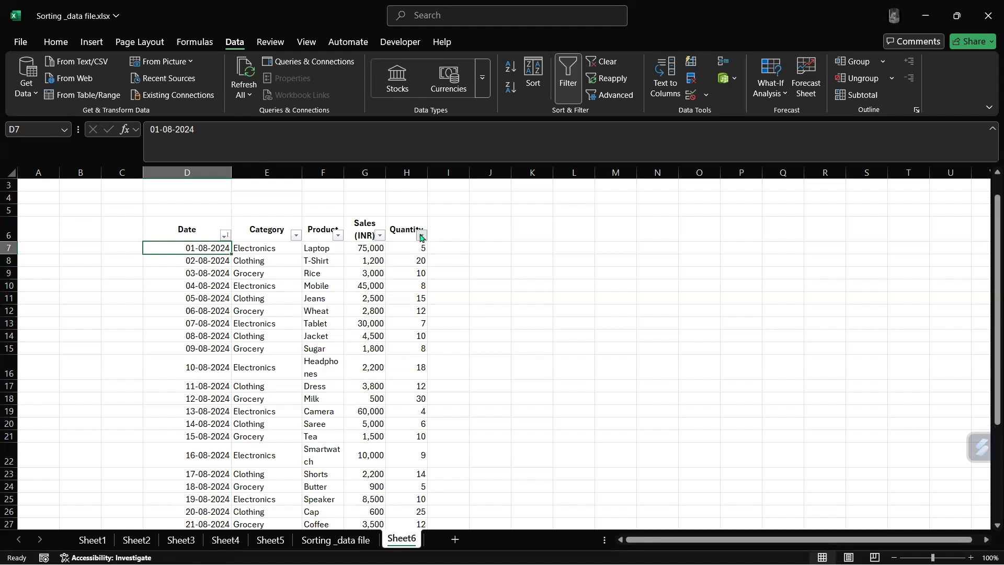
click(422, 236)
mouse_move(342, 366)
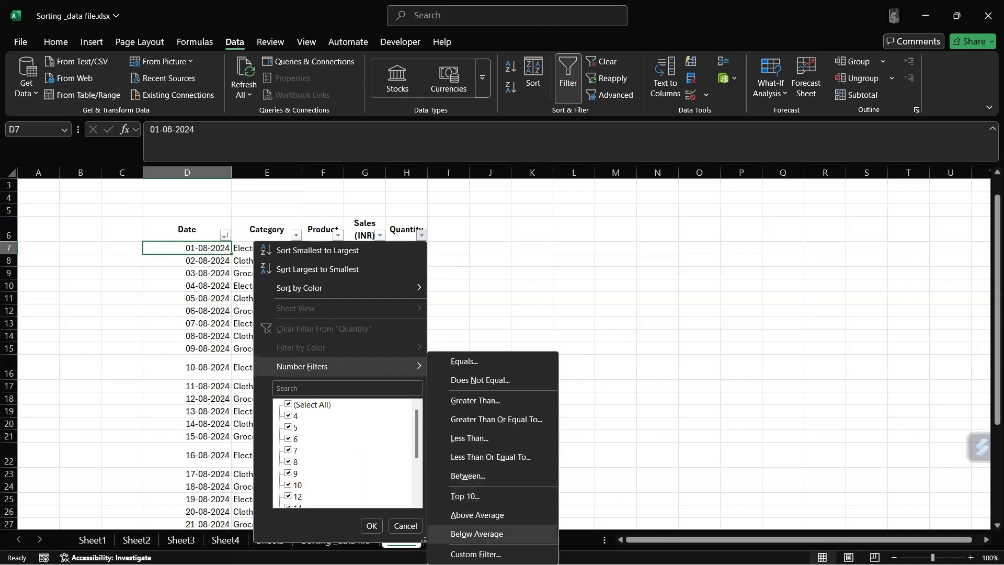
click(616, 402)
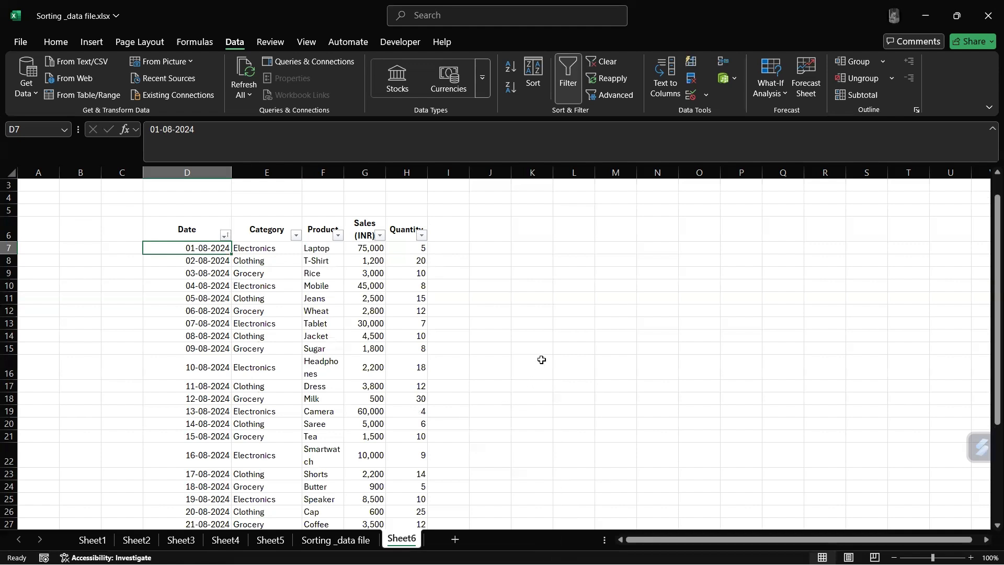
scroll(501, 351, down, 2)
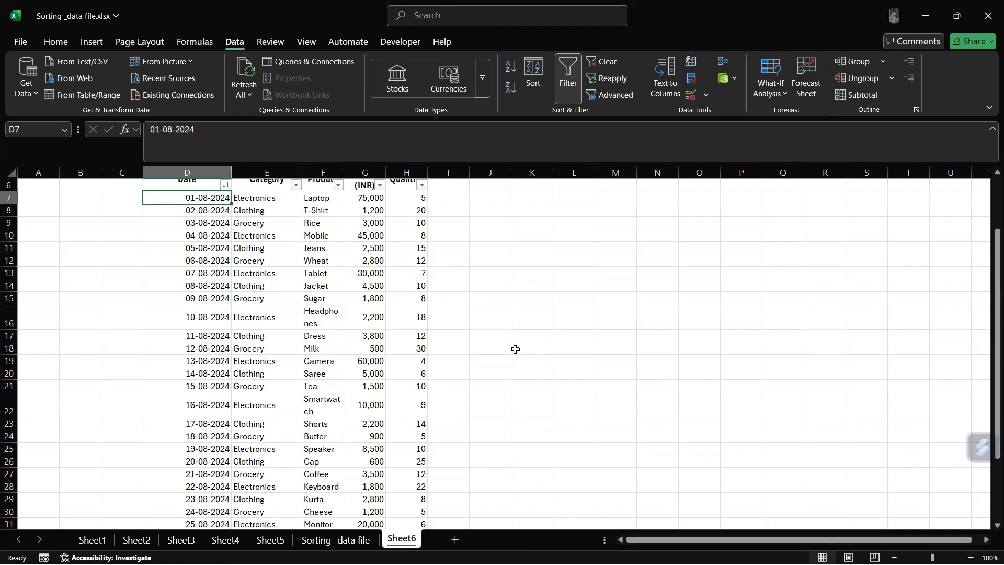
scroll(513, 351, up, 3)
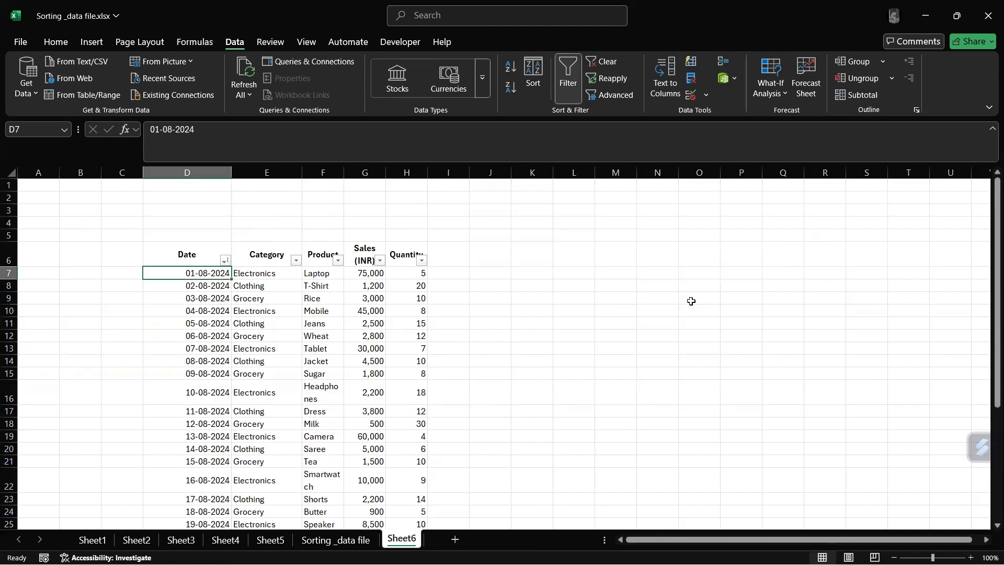